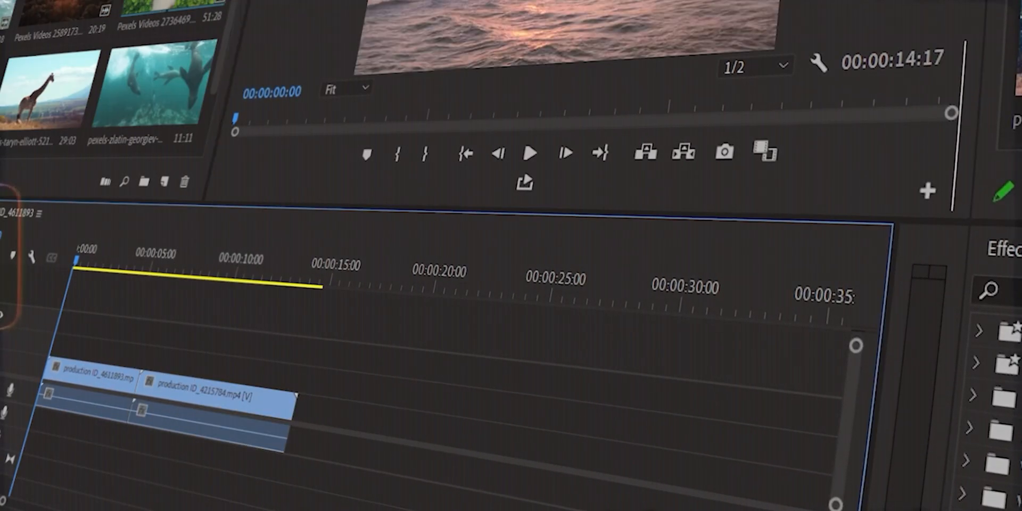
left_click_drag(5, 24, 292, 385)
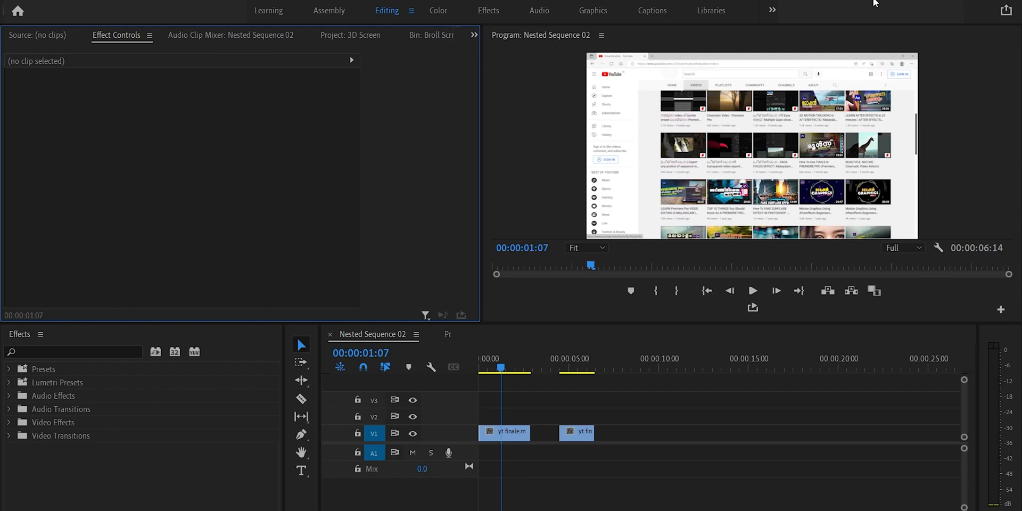
Step: Search the effects for "basic 3d" and apply Basic 3D to the first yt finale.mp4 clip on V1
left_click(80, 351)
type("basic 3d")
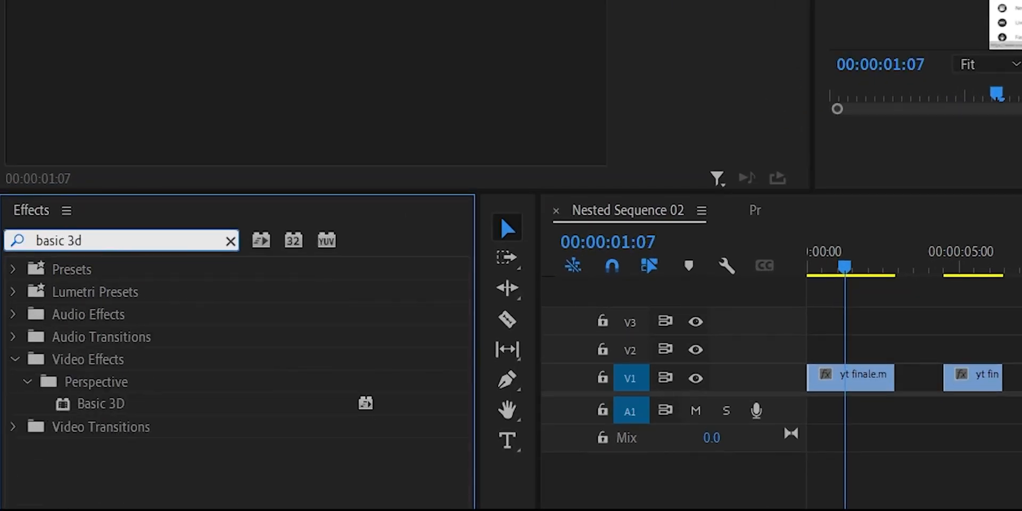
left_click_drag(101, 403, 860, 378)
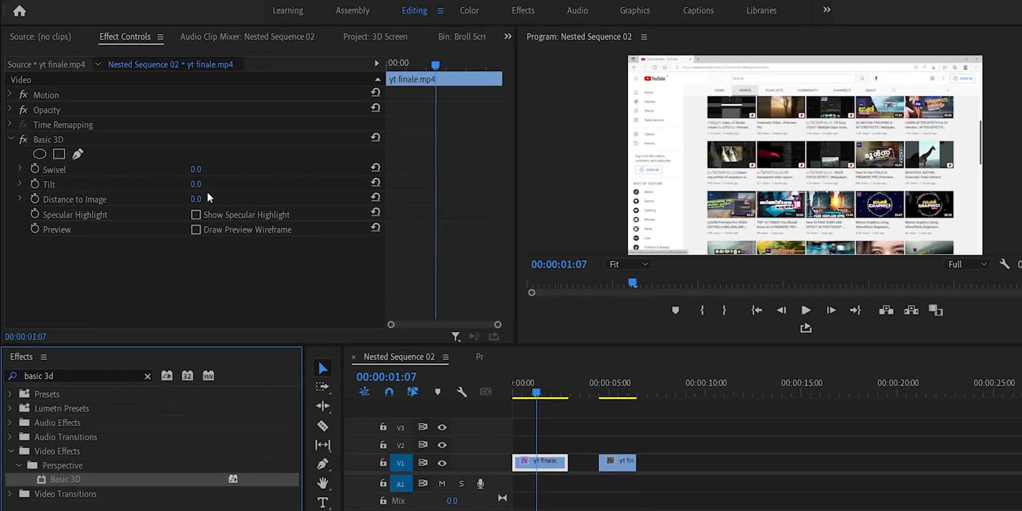
Step: Try out the Basic 3D swivel and tilt settings on the clip and reset both
mouse_move(196, 169)
left_mouse_down()
mouse_move(236, 169)
mouse_move(179, 169)
mouse_move(198, 170)
left_mouse_up()
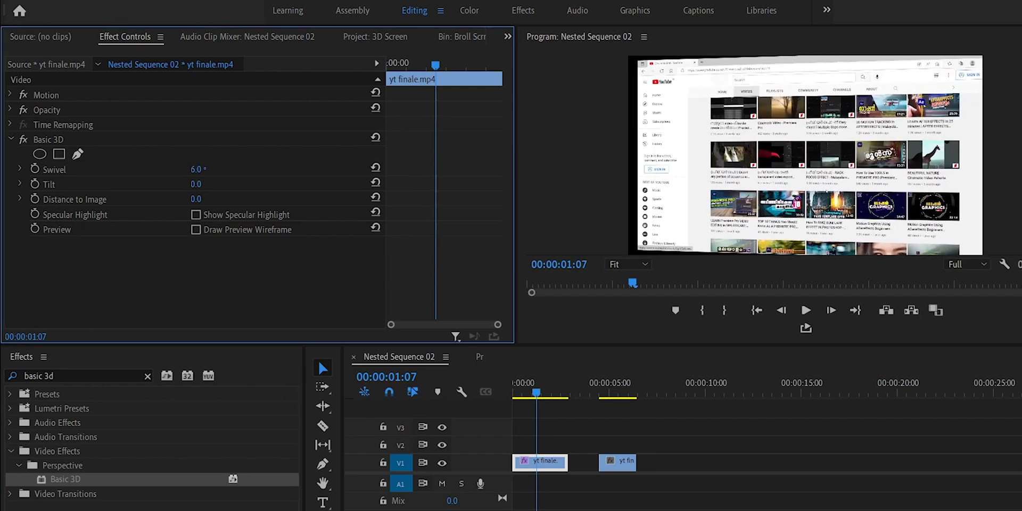
left_click(375, 169)
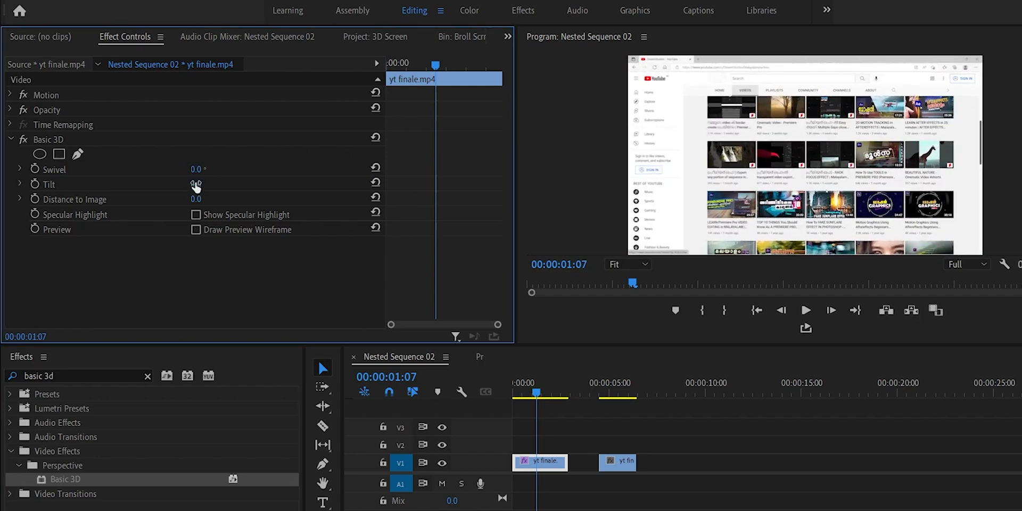
left_click_drag(196, 183, 224, 203)
left_click(375, 182)
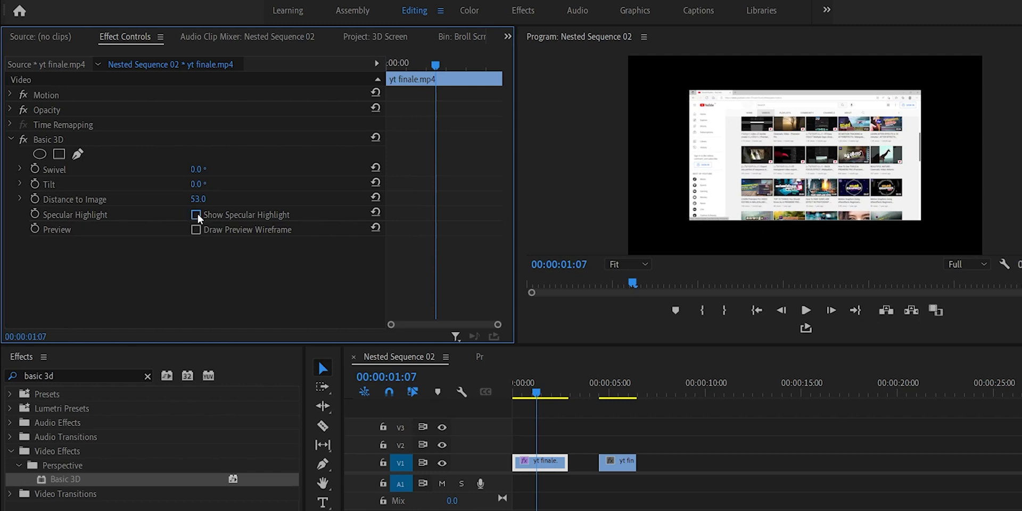
Step: Try the Basic 3D specular highlight with a greater distance to image and restore both settings to their defaults
left_click(196, 215)
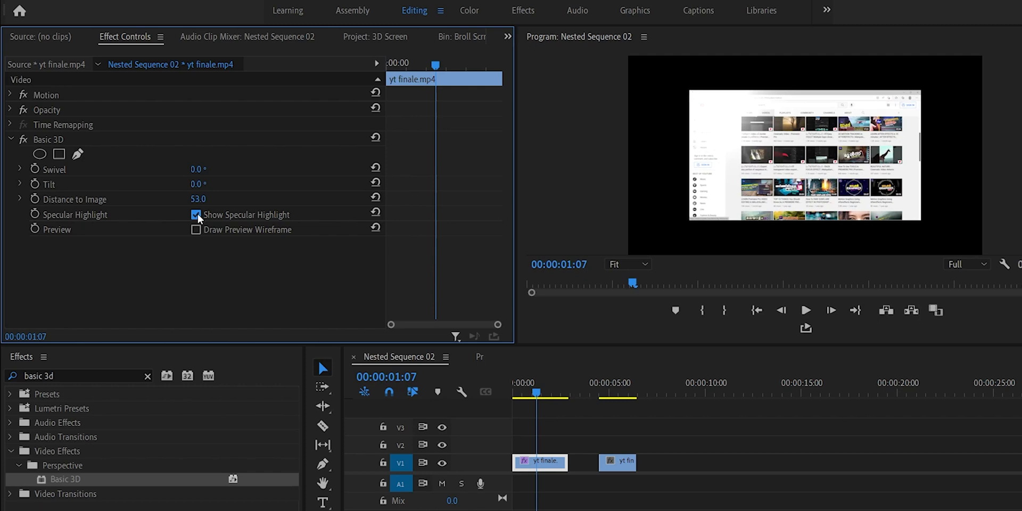
mouse_move(198, 199)
left_mouse_down()
mouse_move(269, 199)
mouse_move(194, 199)
mouse_move(250, 199)
mouse_move(207, 200)
left_mouse_up()
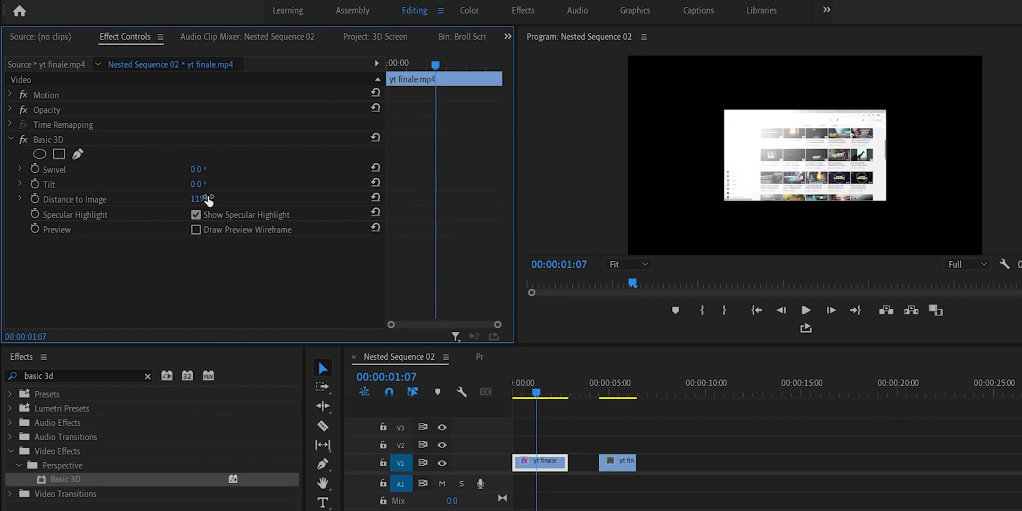
left_click(375, 197)
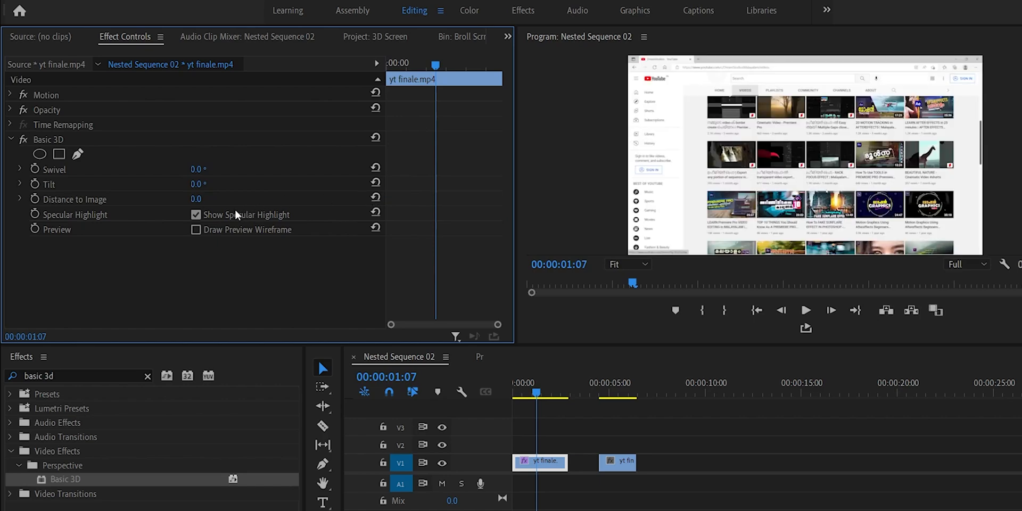
left_click(196, 215)
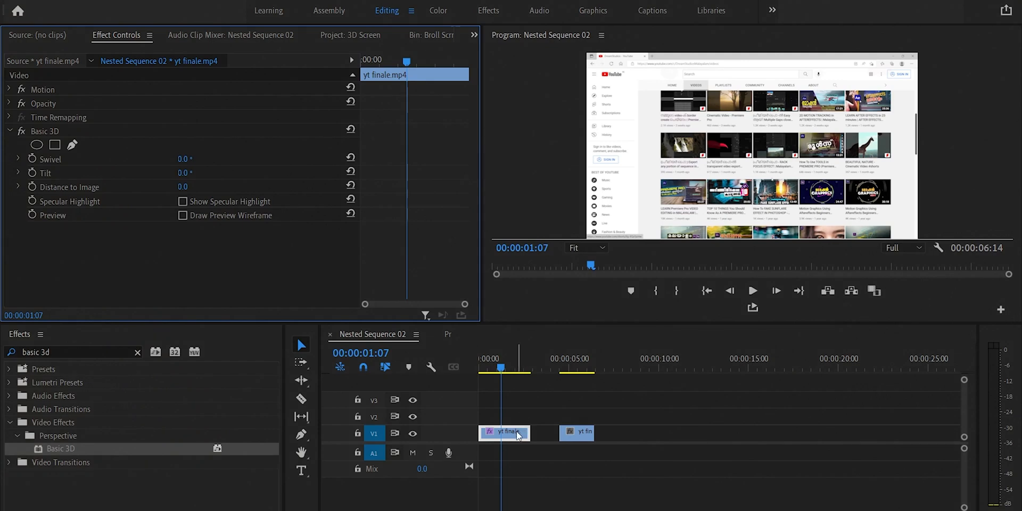
Step: Animate the Basic 3D swivel with keyframes from -21° at the clip's start to 0° at 00:00:01:07
left_click_drag(184, 159, 37, 154)
left_click(32, 158)
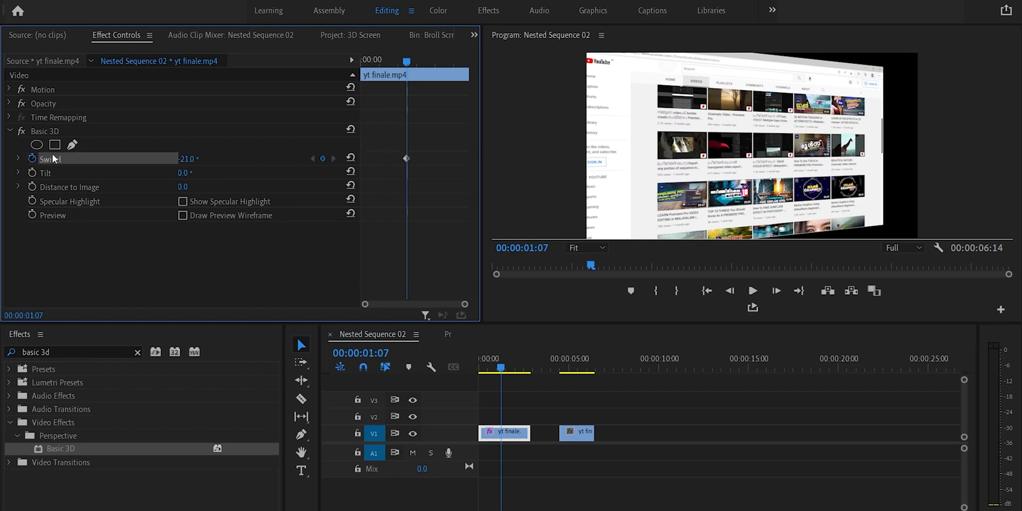
left_click_drag(407, 158, 261, 156)
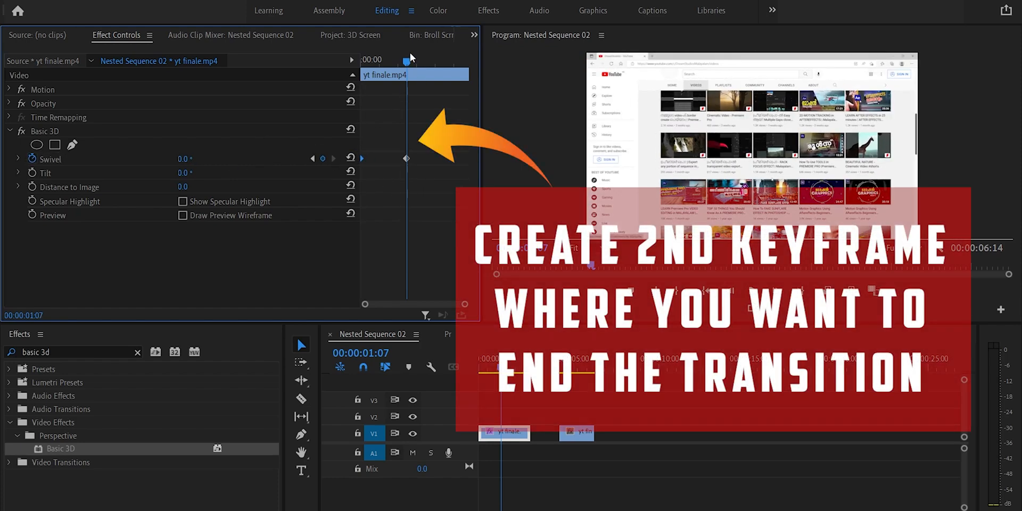
Step: Play the sequence from its start to preview the swivel animation
left_click_drag(410, 56, 362, 63)
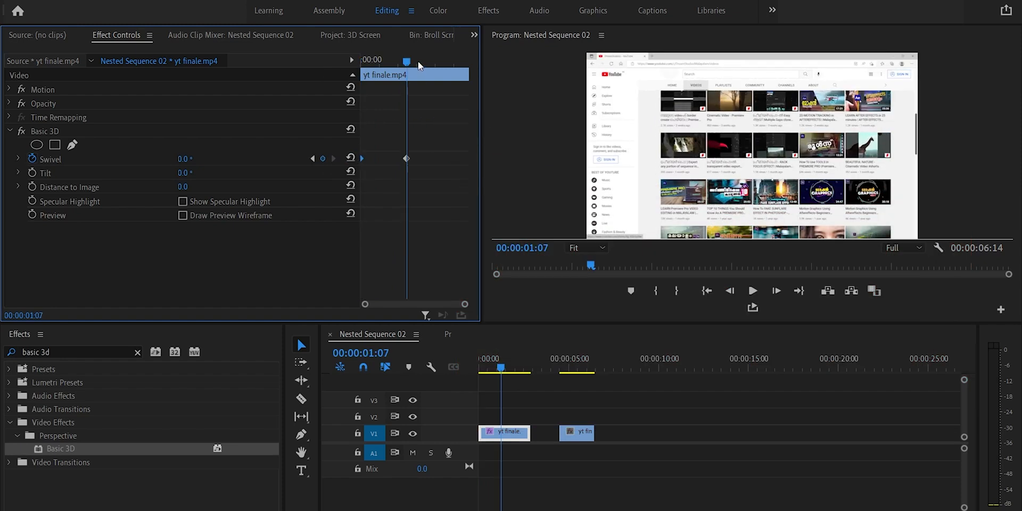
key("space")
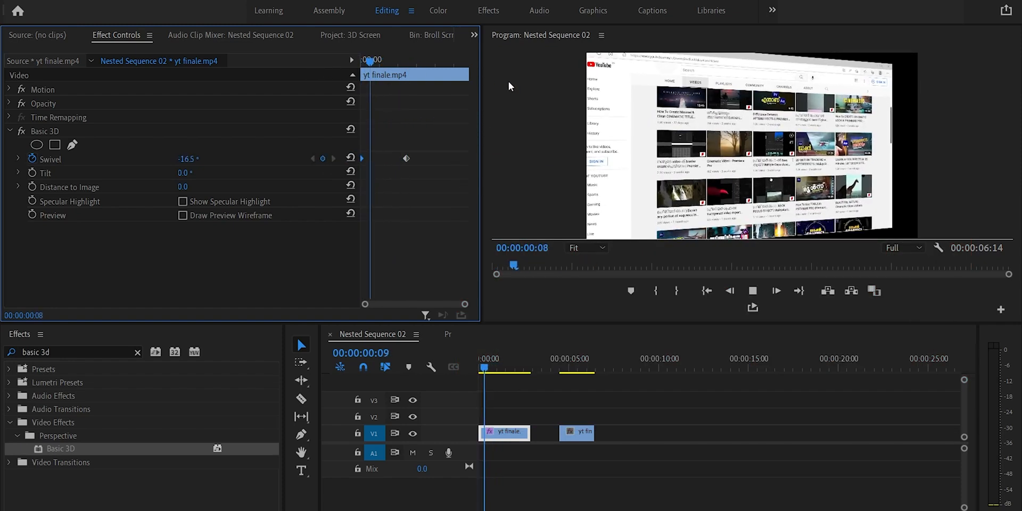
key("space")
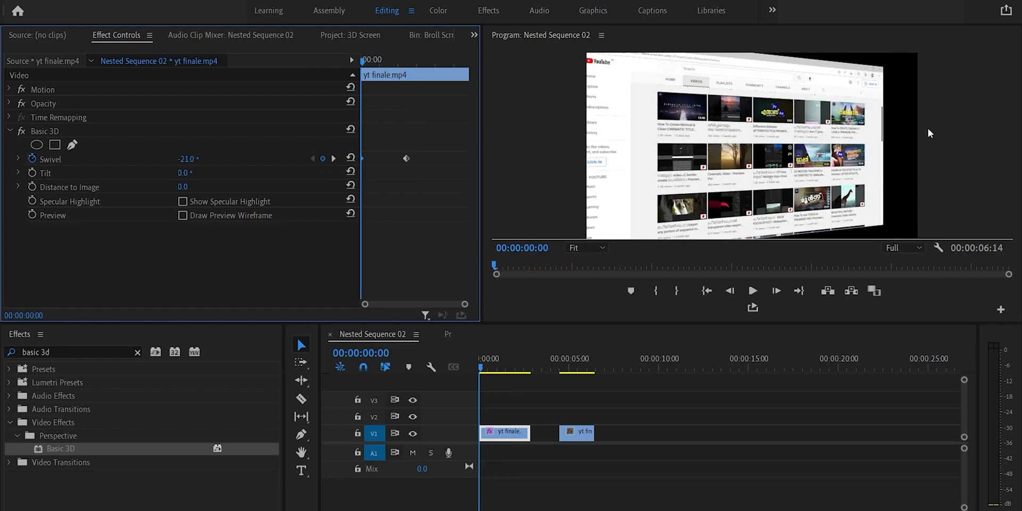
Step: Move the first yt finale.mp4 clip up to V2 and create a new white color matte in the project
left_click_drag(505, 432, 504, 416)
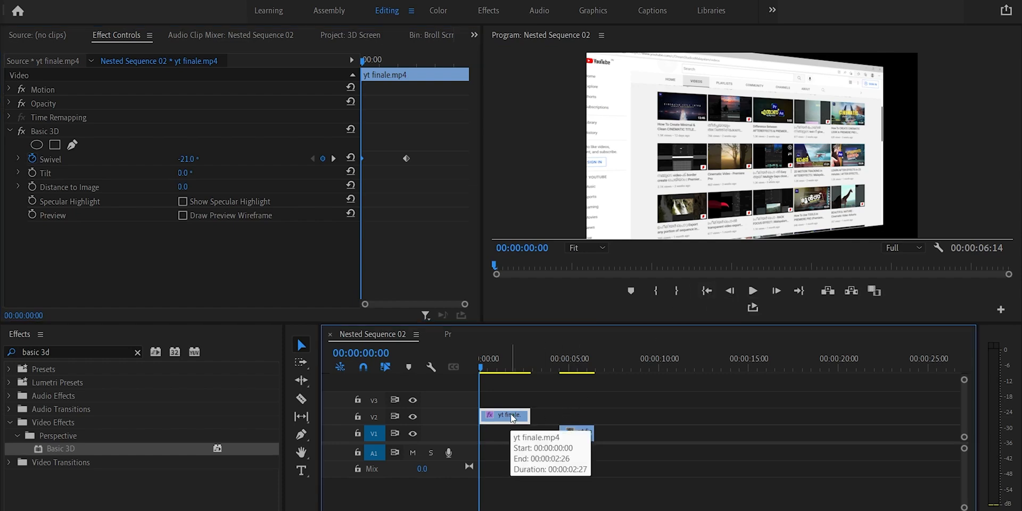
left_click(37, 36)
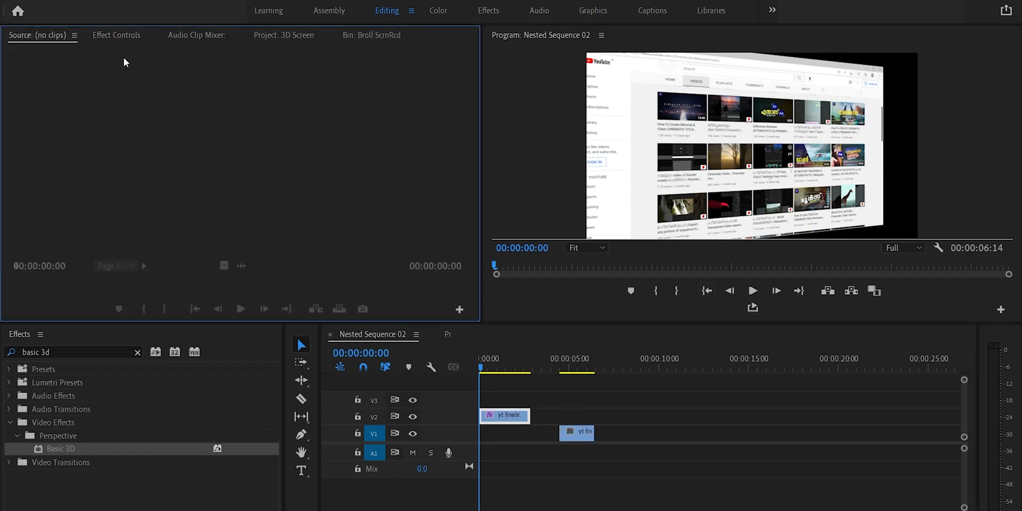
left_click(287, 33)
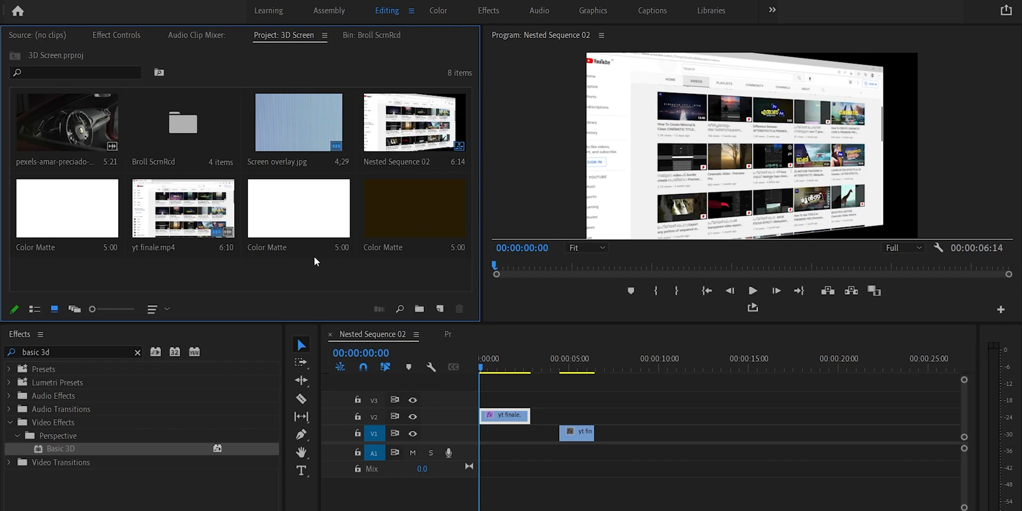
right_click(340, 280)
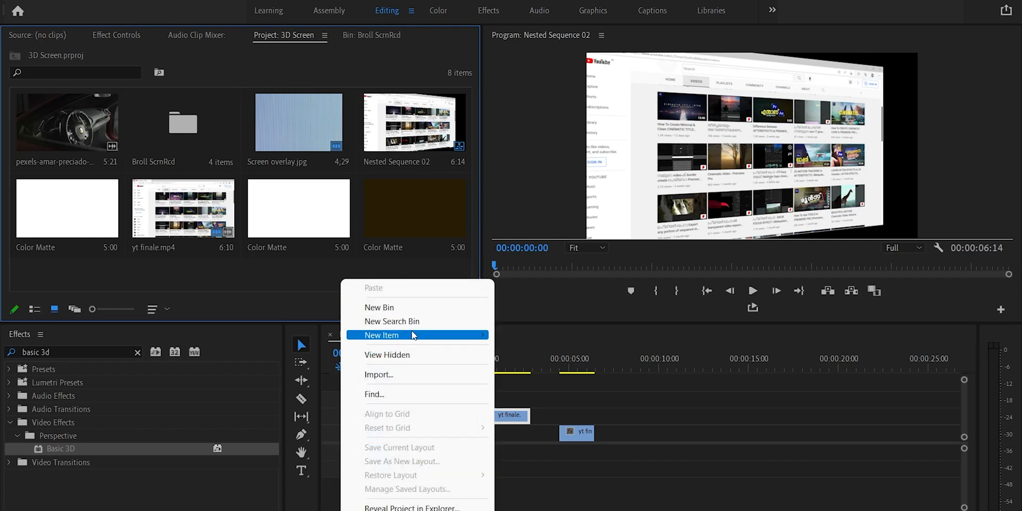
mouse_move(412, 335)
left_click(554, 418)
left_click(543, 309)
mouse_move(275, 267)
left_mouse_down()
mouse_move(261, 282)
mouse_move(284, 303)
mouse_move(292, 269)
mouse_move(152, 393)
left_mouse_up()
left_click(484, 187)
key("Return")
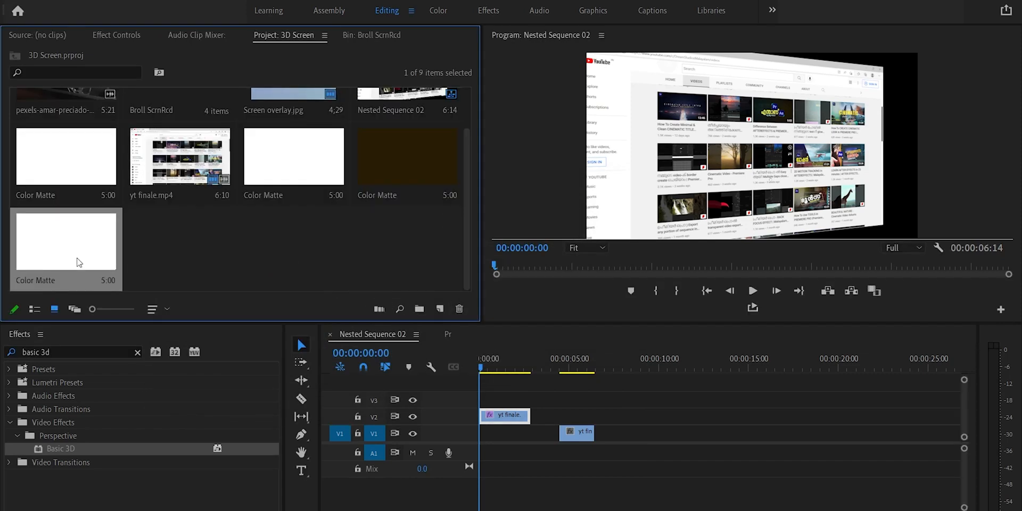
Step: Shift the second yt finale.mp4 clip later on V1 and place the white color matte beneath the first clip, trimmed to its length
left_click_drag(58, 246, 493, 451)
key("ctrl+z")
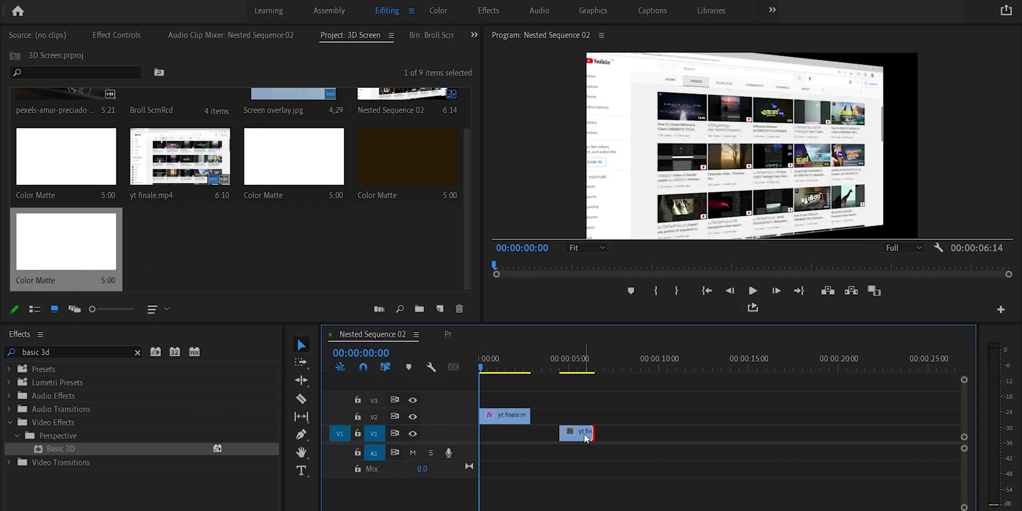
left_click_drag(586, 437, 629, 437)
left_click_drag(91, 256, 476, 449)
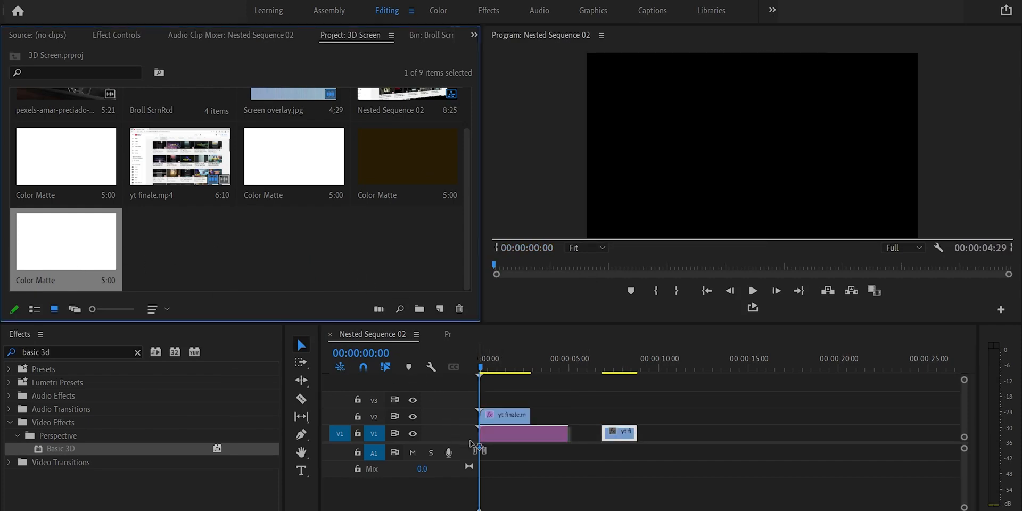
left_click_drag(568, 433, 530, 433)
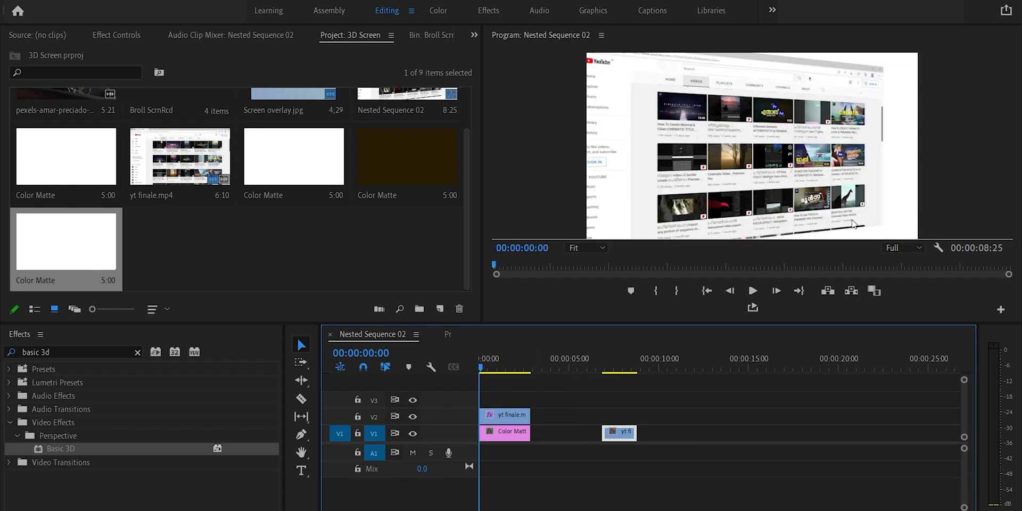
Step: Undo the color matte placement and move the first yt finale.mp4 clip back down to V1
key("ctrl+z")
key("ctrl+z")
left_click_drag(520, 416, 520, 432)
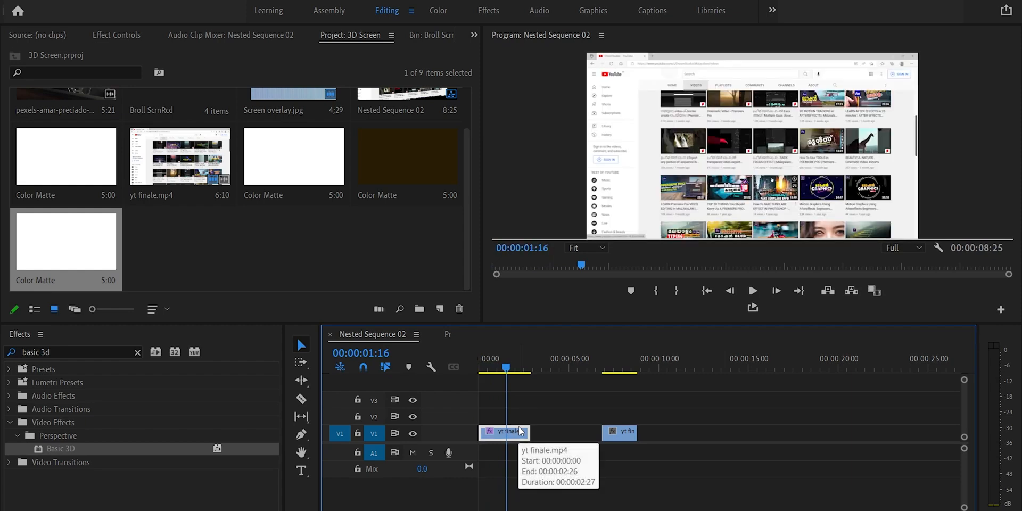
Step: Animate the Basic 3D tilt with keyframes from -19° at the clip's start to -1° at 00:00:01:07
left_click_drag(507, 368, 480, 367)
left_click(123, 37)
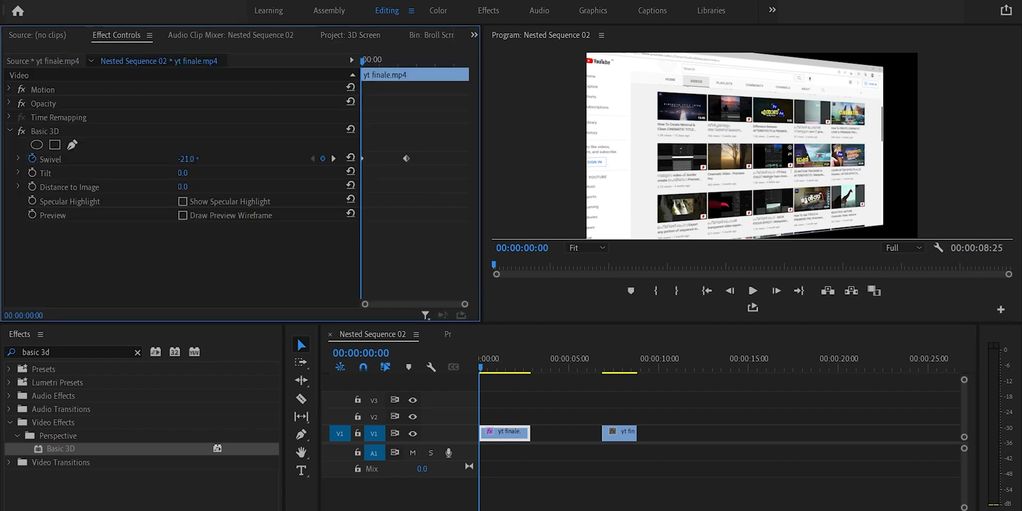
left_click(183, 173)
left_click(226, 175)
left_click_drag(187, 173, 177, 173)
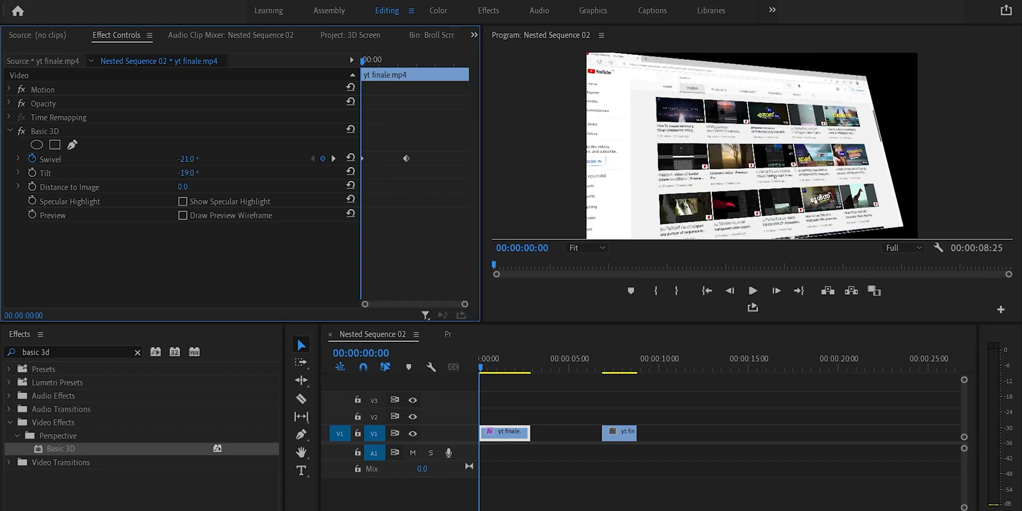
left_click(32, 172)
left_click_drag(371, 66, 408, 71)
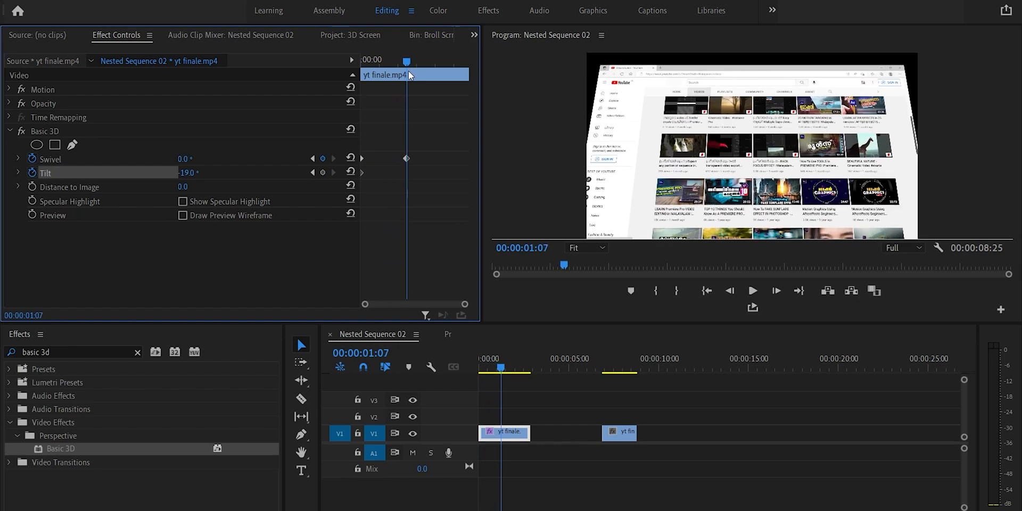
mouse_move(190, 173)
left_mouse_down()
mouse_move(175, 173)
mouse_move(200, 173)
left_mouse_up()
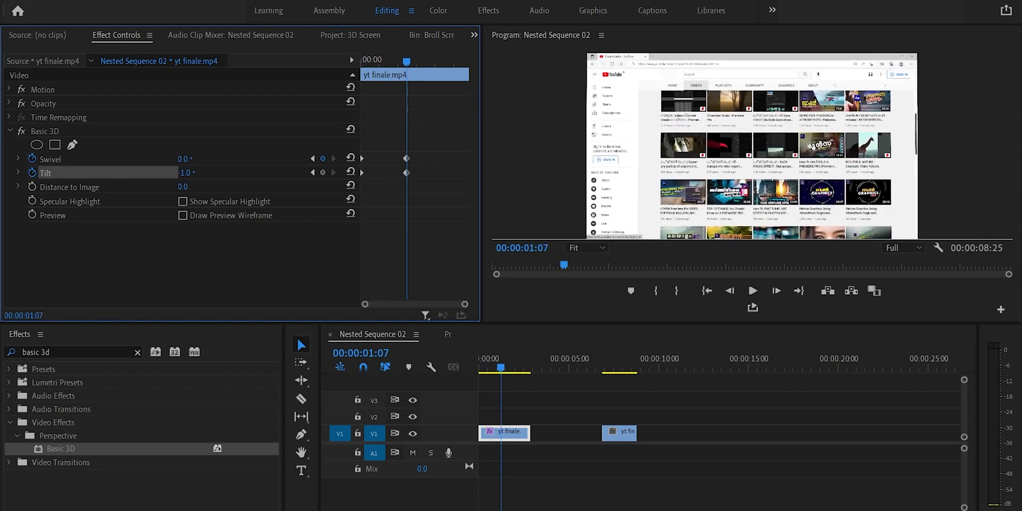
Step: Move the second swivel and tilt keyframes to the clip's end and play the animation
left_click_drag(432, 187, 515, 164)
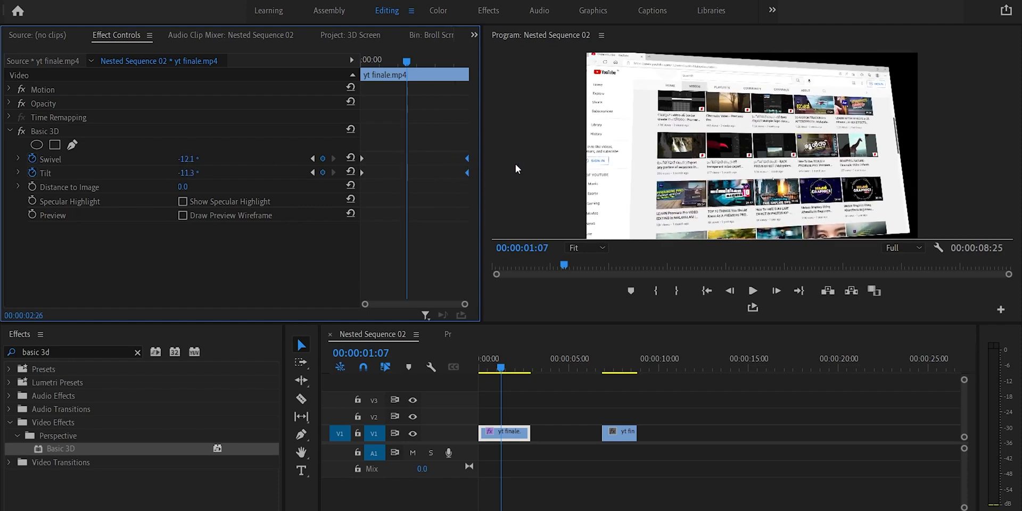
left_click_drag(407, 60, 321, 55)
key("space")
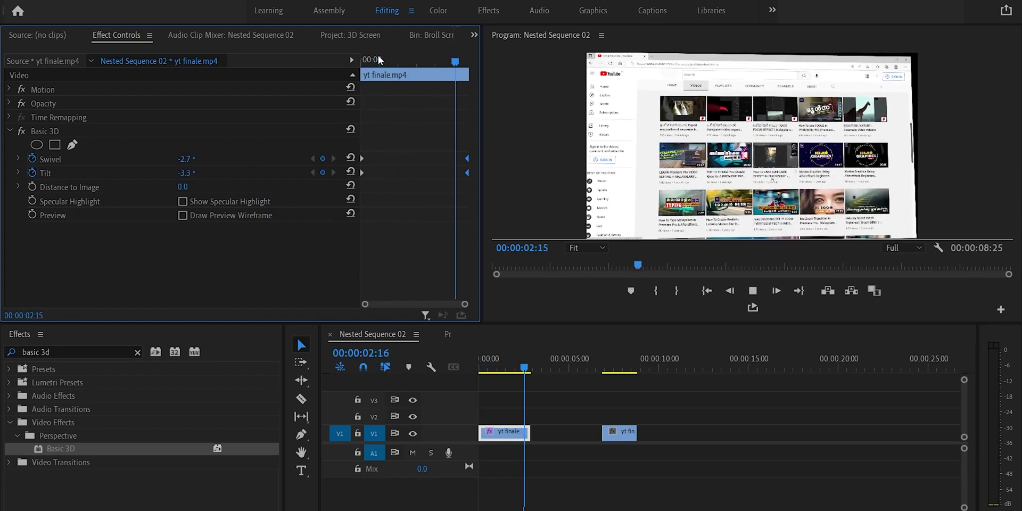
Step: Mark an out point at the end of the first clip and loop the playback over that range
left_click(541, 363)
left_click_drag(541, 363, 538, 361)
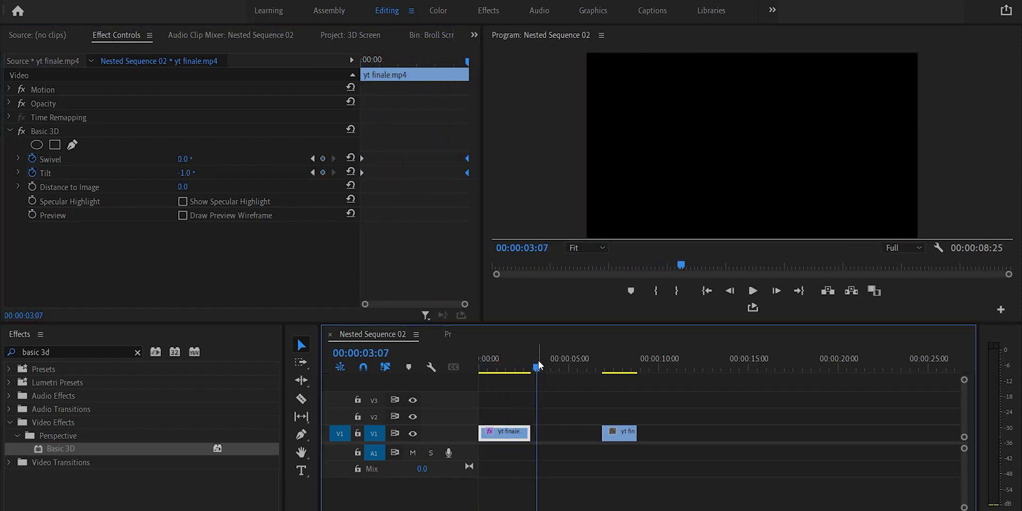
key("o")
left_click(753, 307)
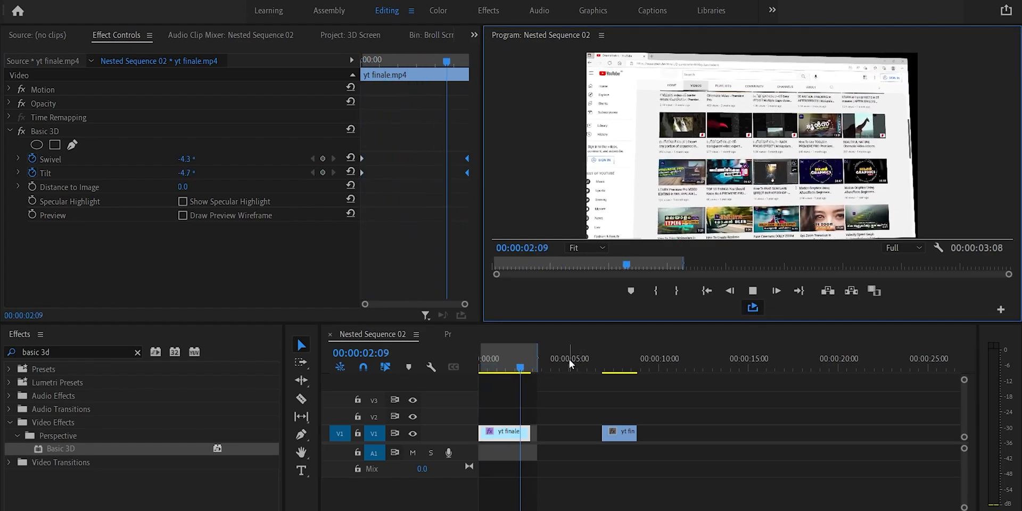
key("space")
left_click_drag(538, 358, 530, 358)
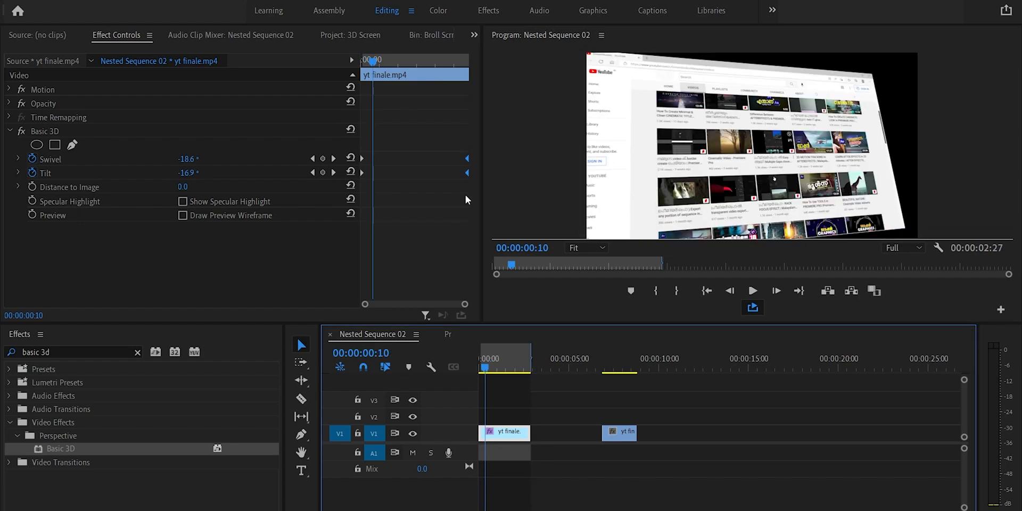
Step: Set the first clip's scale to 132 and position to 1039, 533, with keyframes for both at the clip's start
left_click(10, 131)
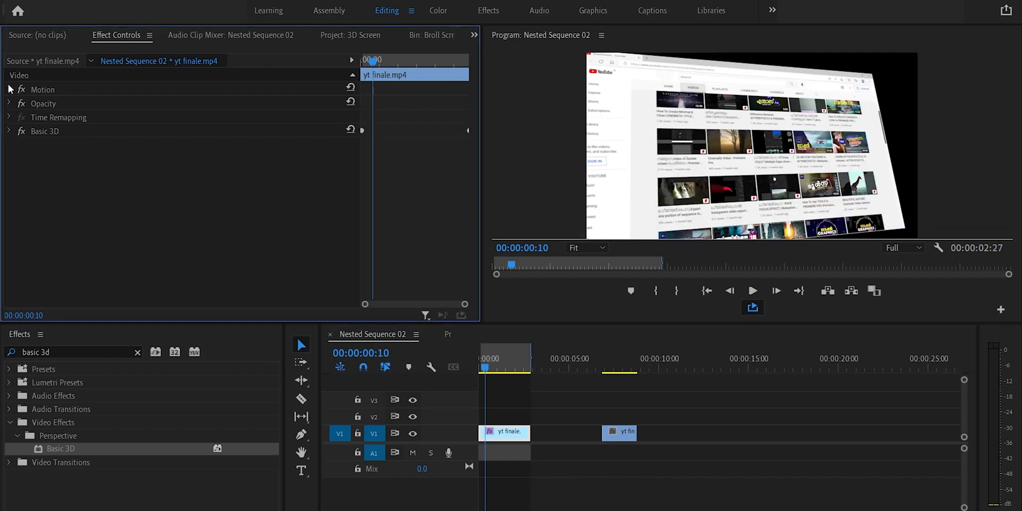
left_click(9, 89)
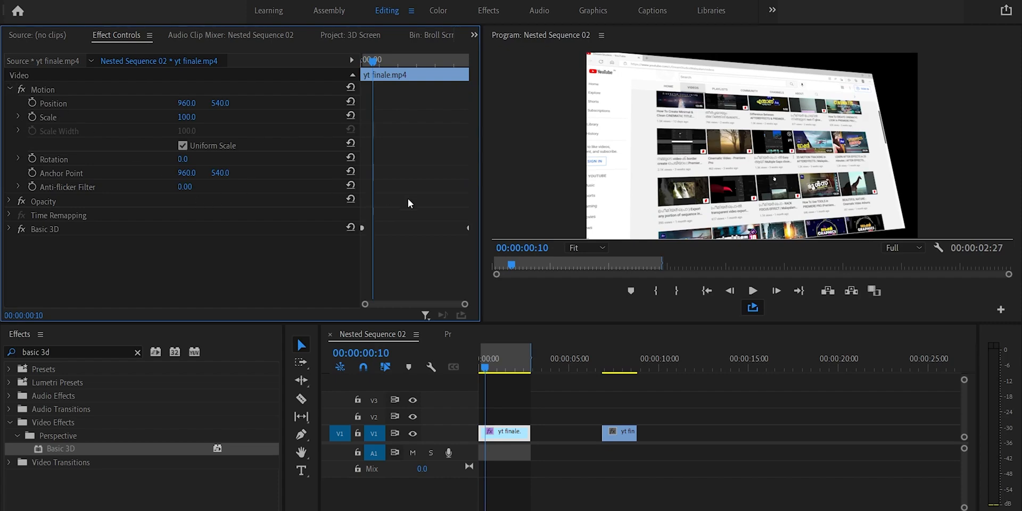
left_click_drag(188, 121, 214, 106)
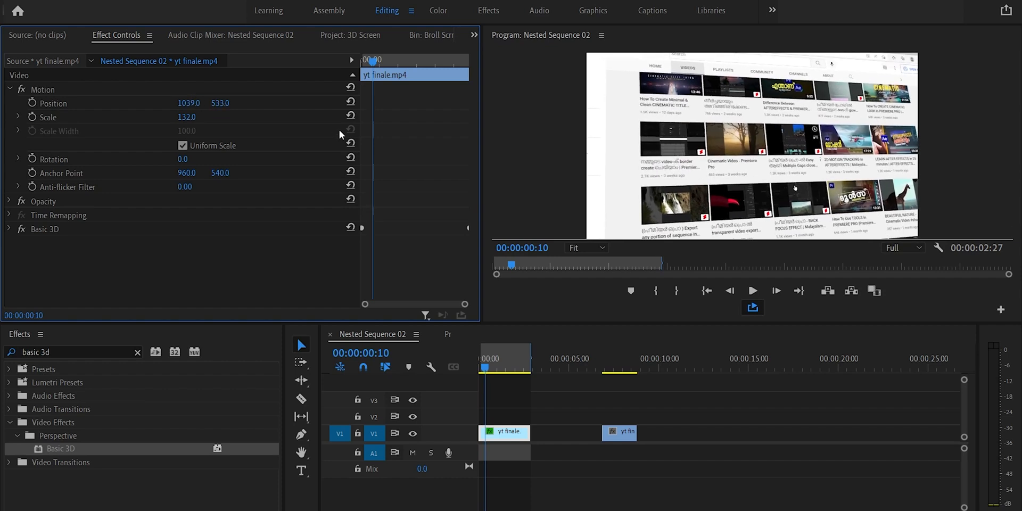
left_click(33, 102)
left_click(31, 117)
left_click_drag(410, 140, 430, 71)
Step: Keyframe a scale of 122 and a position of 811, 396 for the first clip at 00:00:02:18
left_click(458, 62)
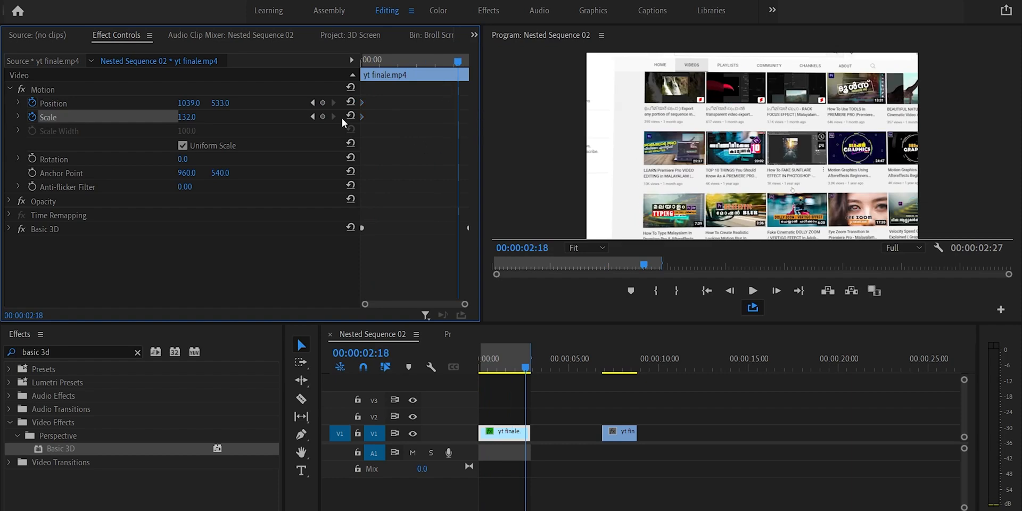
left_click_drag(192, 117, 72, 104)
mouse_move(220, 103)
left_mouse_down()
mouse_move(237, 103)
mouse_move(220, 103)
left_mouse_up()
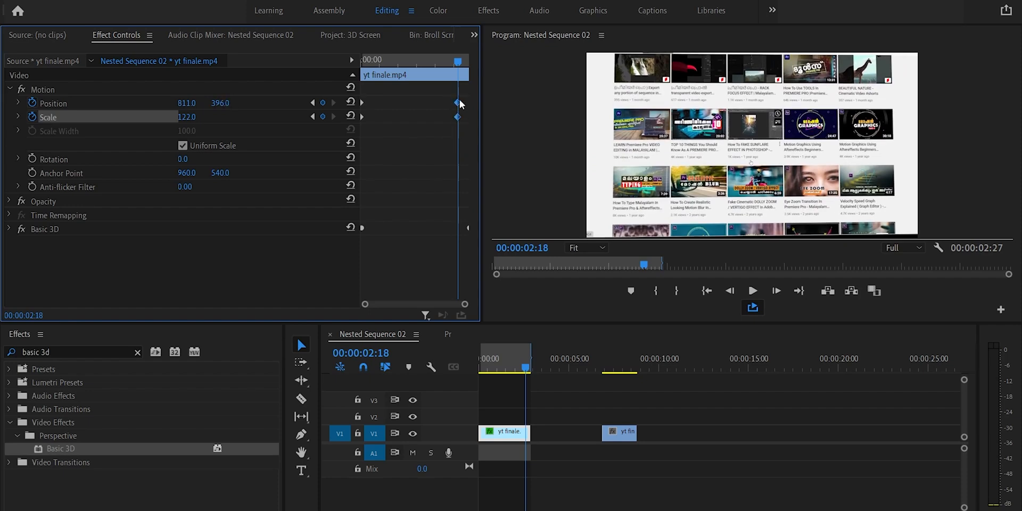
Step: Move the second position and scale keyframes to the clip's end and play the animation from the start
key("Home")
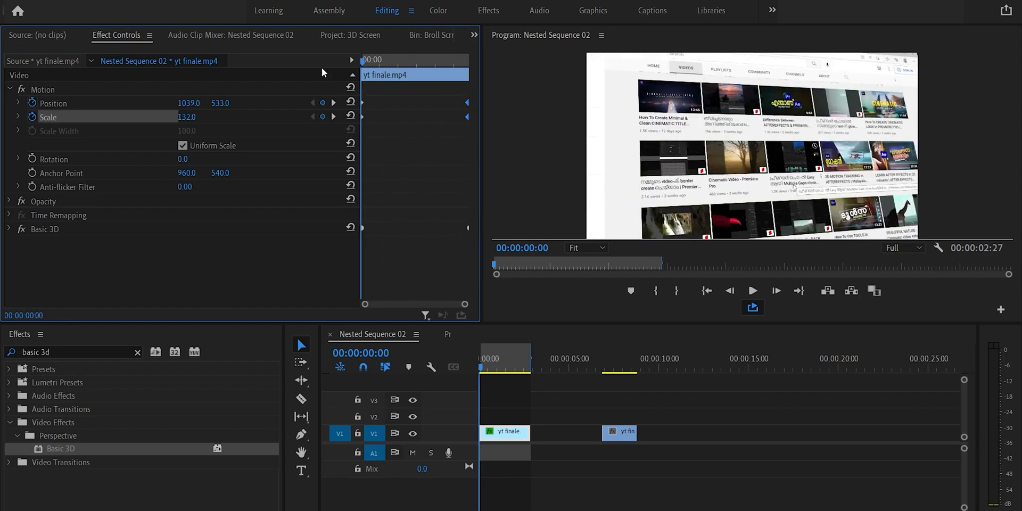
key("space")
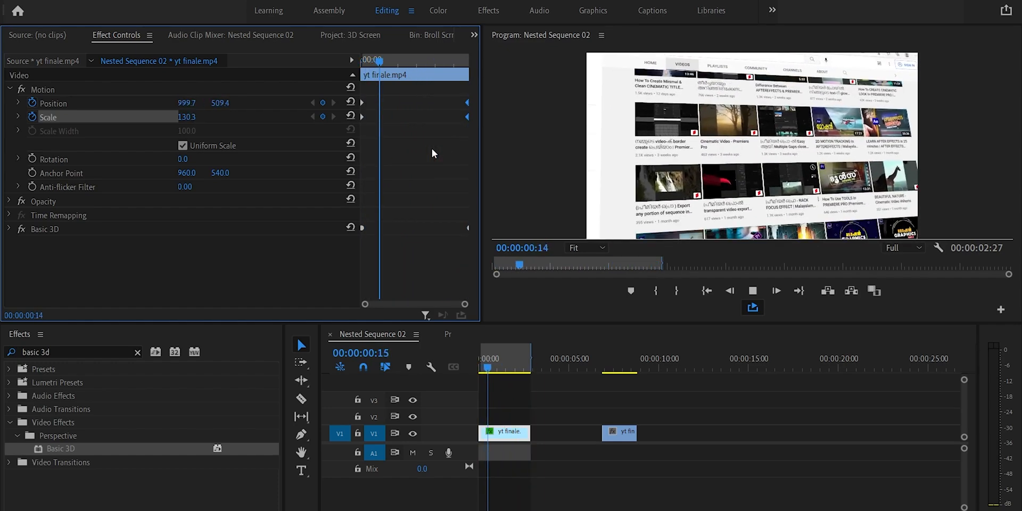
key("space")
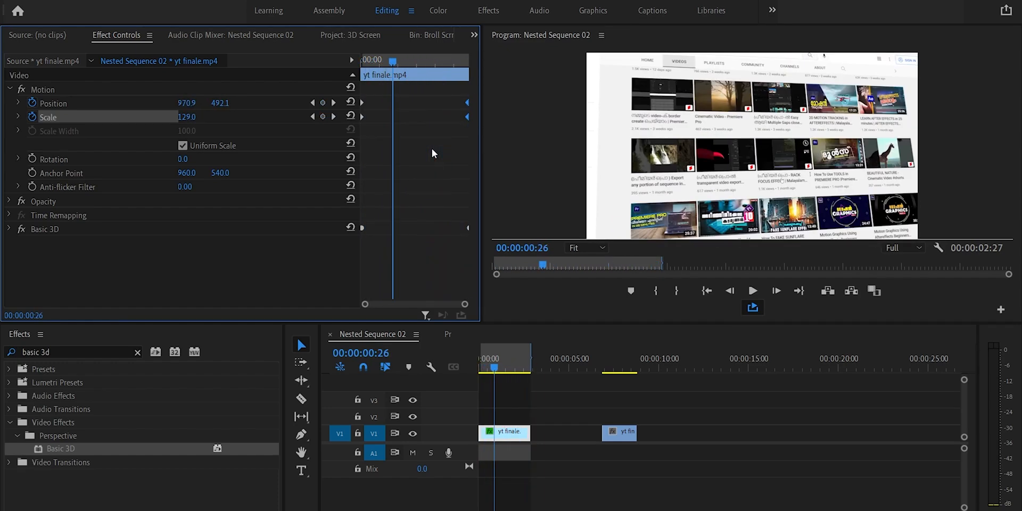
Step: Swap the second yt finale.mp4 clip into the start of V1, with the out point at its end, and apply Basic 3D to it
mouse_move(498, 432)
left_mouse_down()
mouse_move(605, 417)
mouse_move(487, 430)
left_mouse_up()
left_click_drag(530, 360, 517, 358)
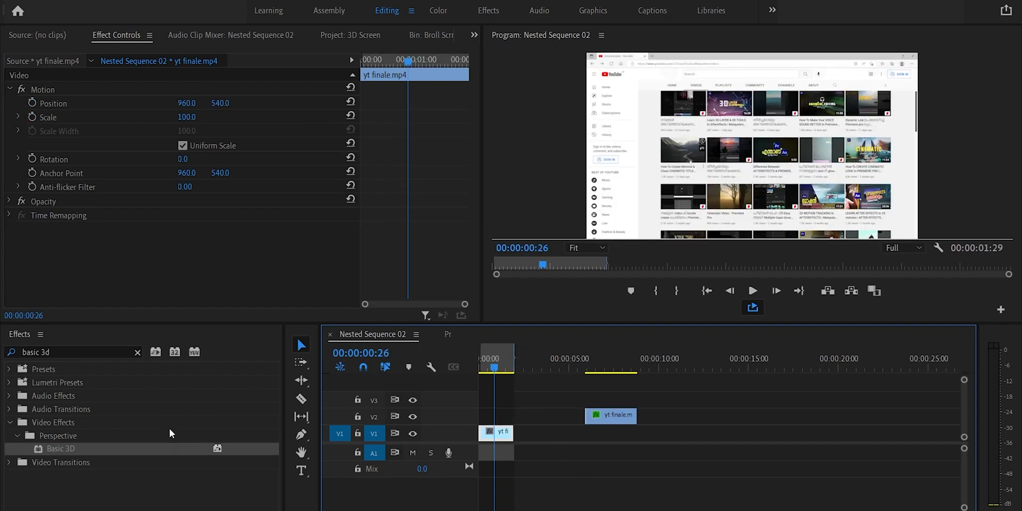
left_click_drag(88, 448, 46, 248)
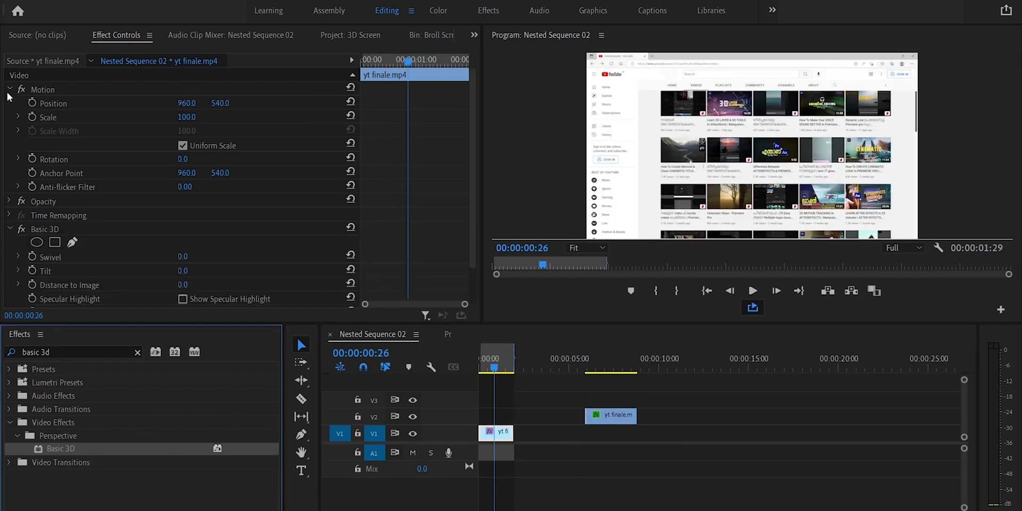
scroll(308, 184, "down", 3)
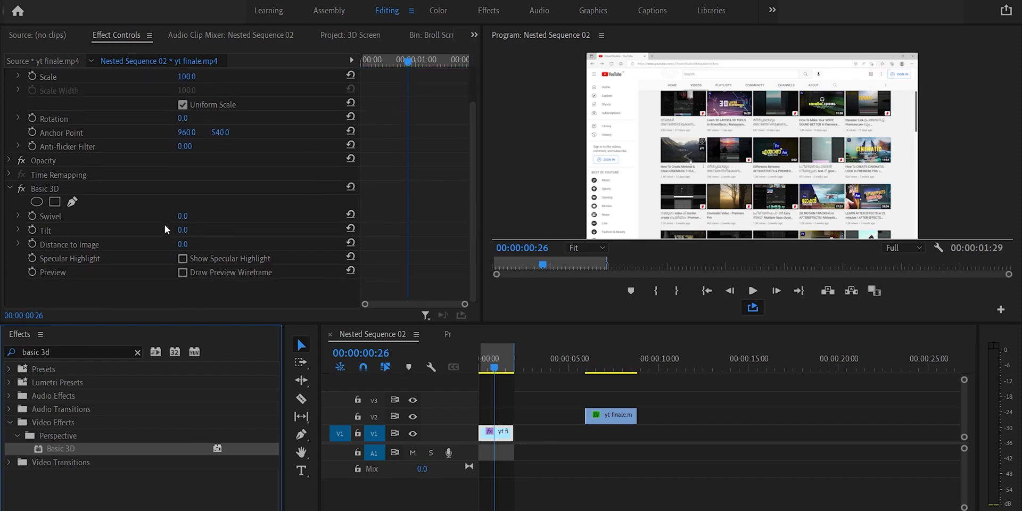
left_click_drag(183, 217, 203, 213)
key("ctrl+z")
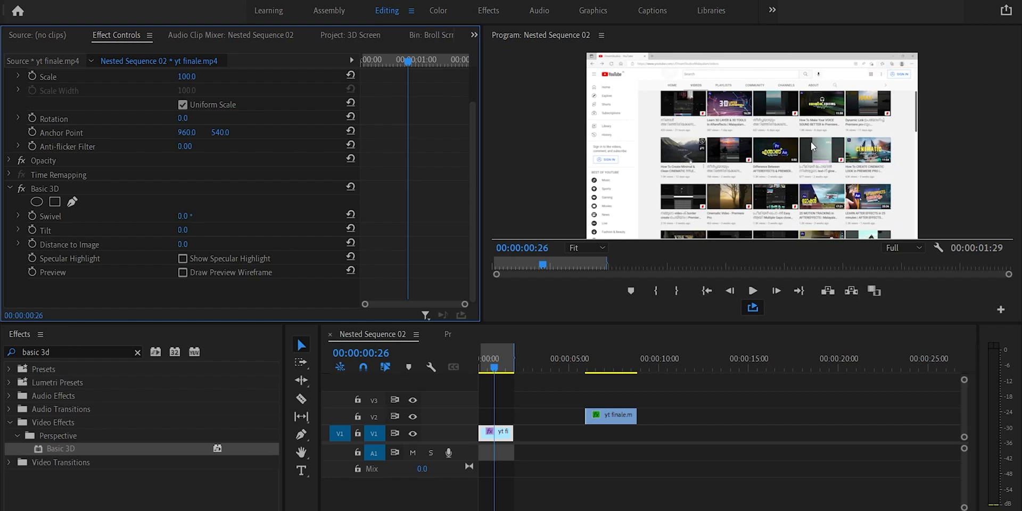
key("space")
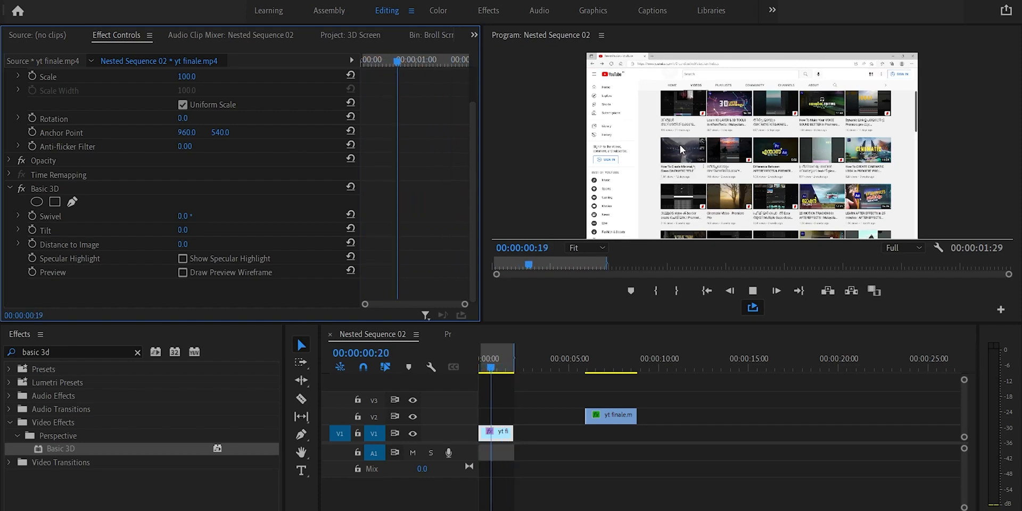
key("space")
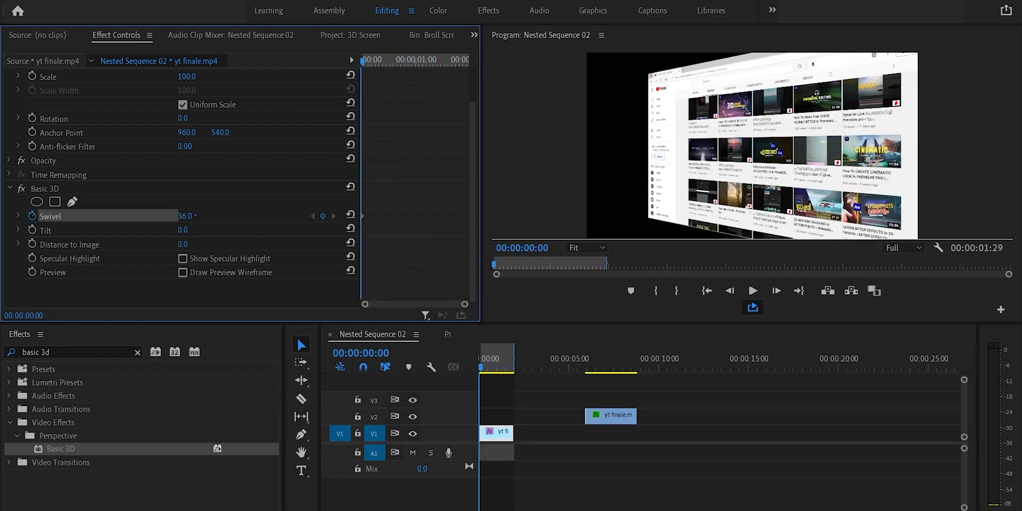
Step: Animate the Basic 3D swivel with keyframes from 26° at the clip's start to 5° at 00:00:01:04
left_click_drag(186, 216, 182, 216)
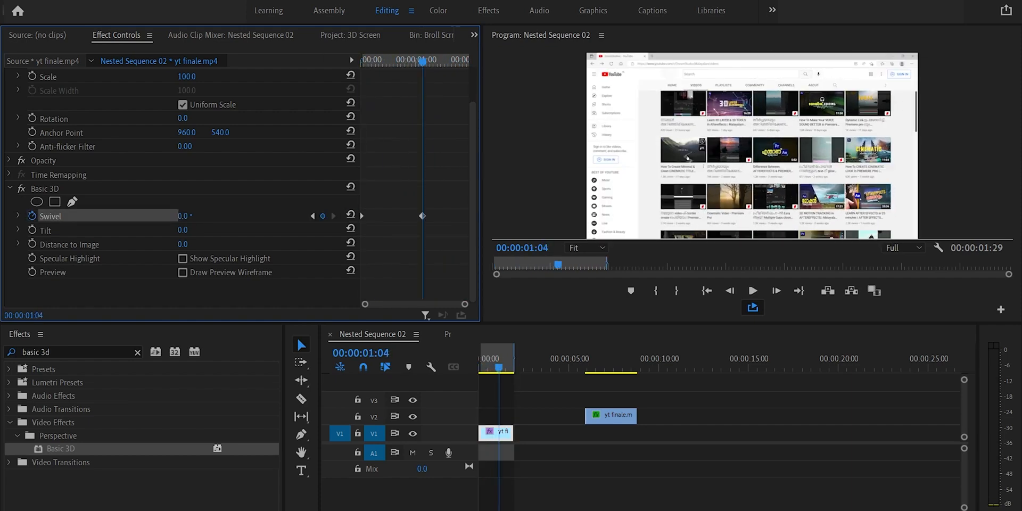
mouse_move(186, 216)
left_mouse_down()
mouse_move(175, 216)
mouse_move(190, 216)
left_mouse_up()
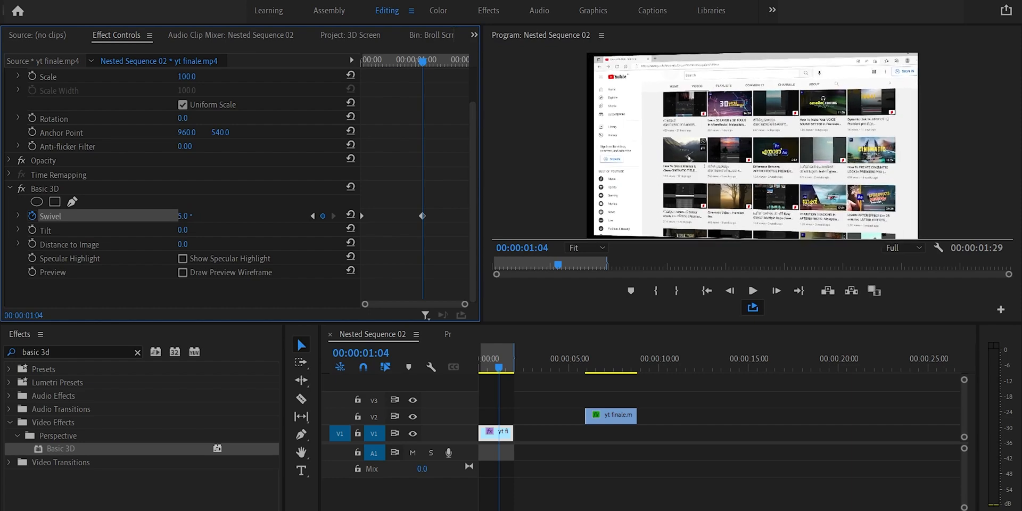
key("Home")
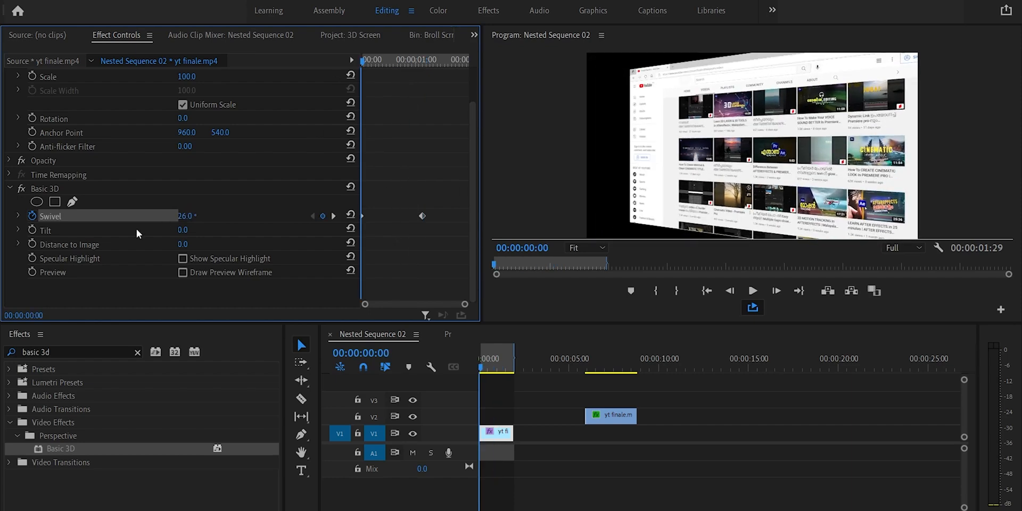
Step: Animate the Basic 3D tilt with keyframes from -25° at the clip's start to -6° at 00:00:01:03
left_click(32, 230)
left_click(421, 62)
mouse_move(185, 233)
left_mouse_down()
mouse_move(173, 233)
mouse_move(197, 232)
left_mouse_up()
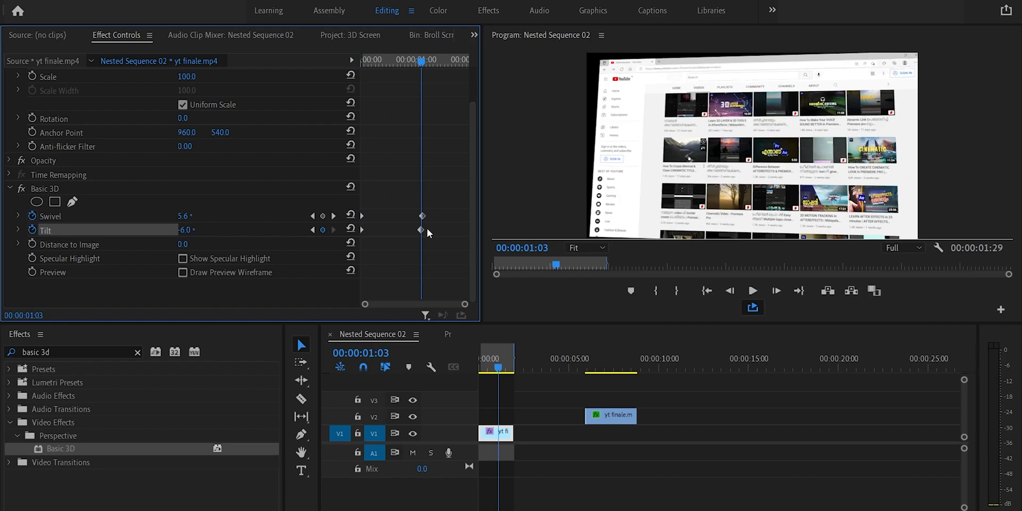
Step: Move the ending swivel and tilt keyframes to the end of the V1 clip and play back the movement
left_click_drag(447, 245, 394, 179)
left_click_drag(424, 213, 513, 217)
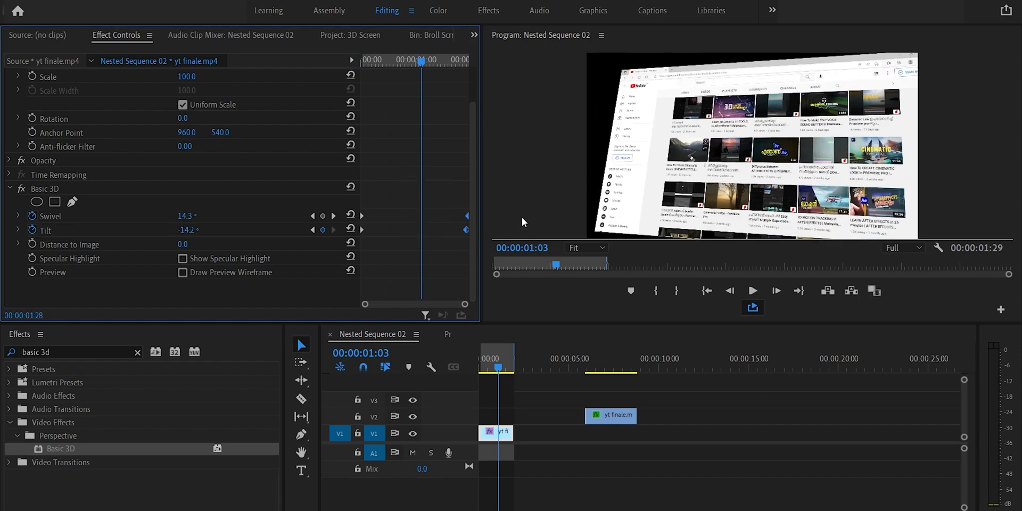
key("space")
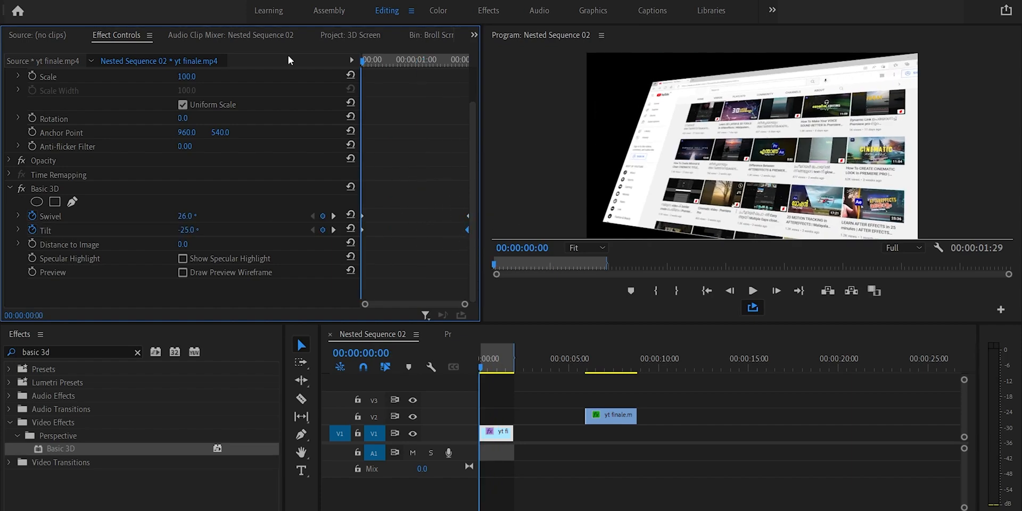
key("space")
Step: Set the clip's scale to 145 and position to 714, 443, keyframe both at its start, and save the project
left_click_drag(473, 198, 478, 93)
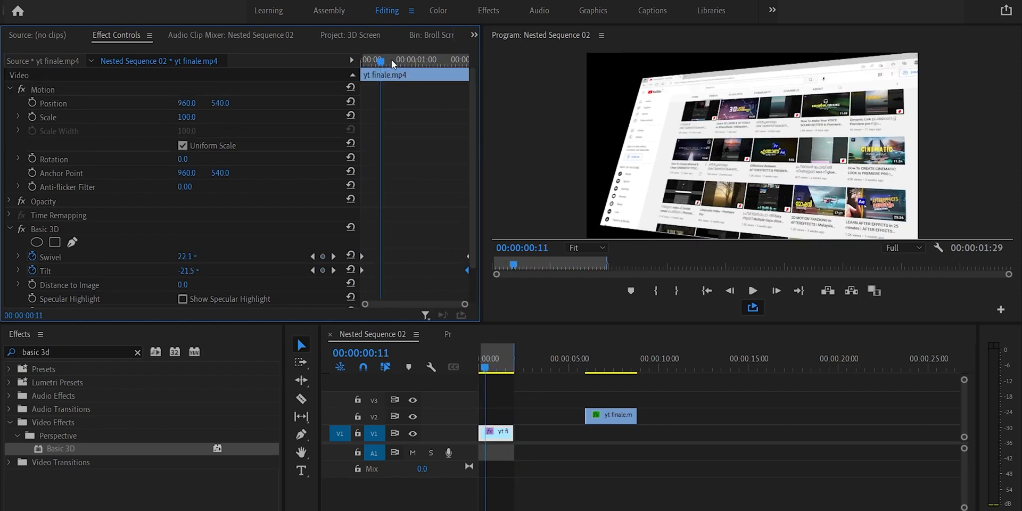
left_click_drag(187, 117, 136, 103)
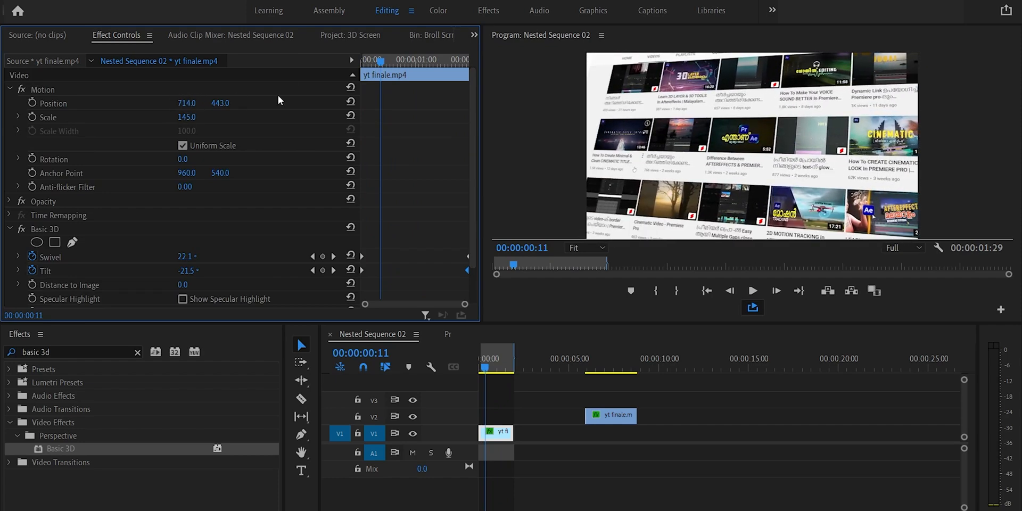
left_click(32, 99)
left_click(32, 117)
left_click_drag(409, 128, 361, 103)
left_click_drag(385, 61, 420, 73)
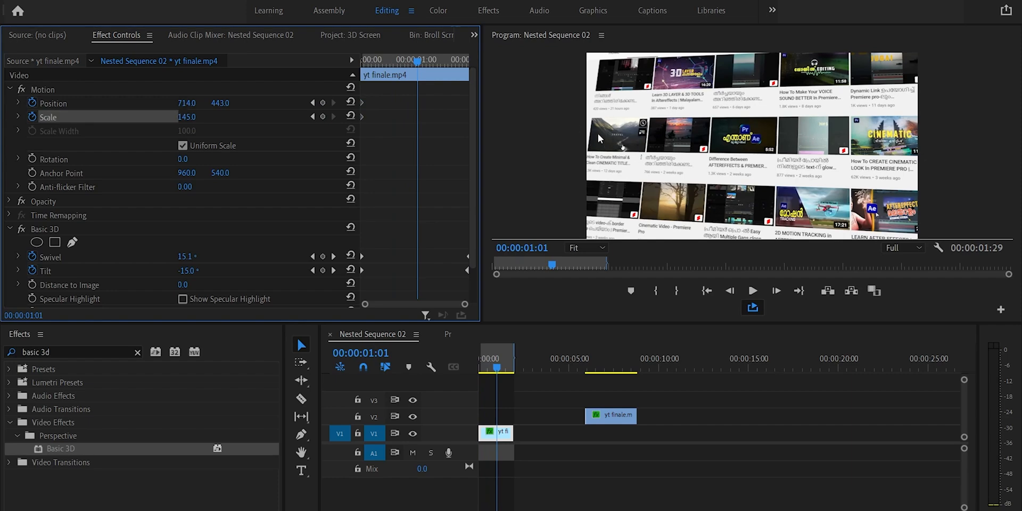
key("ctrl+s")
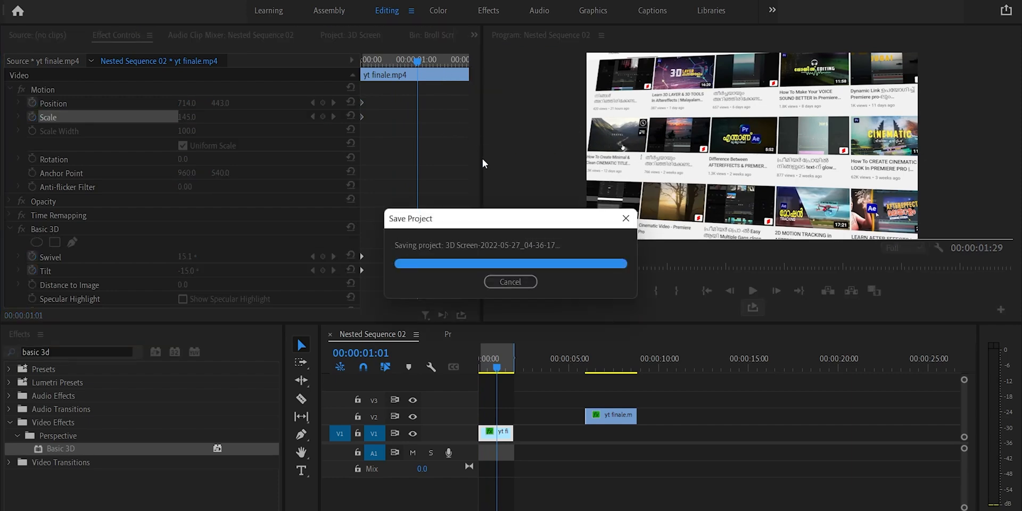
Step: Keyframe a much larger scale and a shifted position at the clip's end, and play the zoom towards the TRAVEL thumbnail
left_click(455, 61)
key("space")
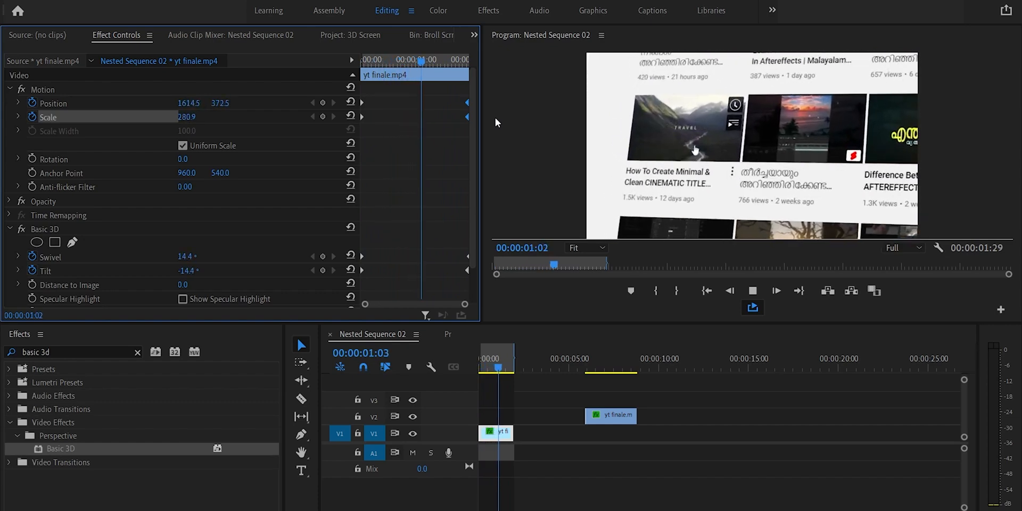
key("space")
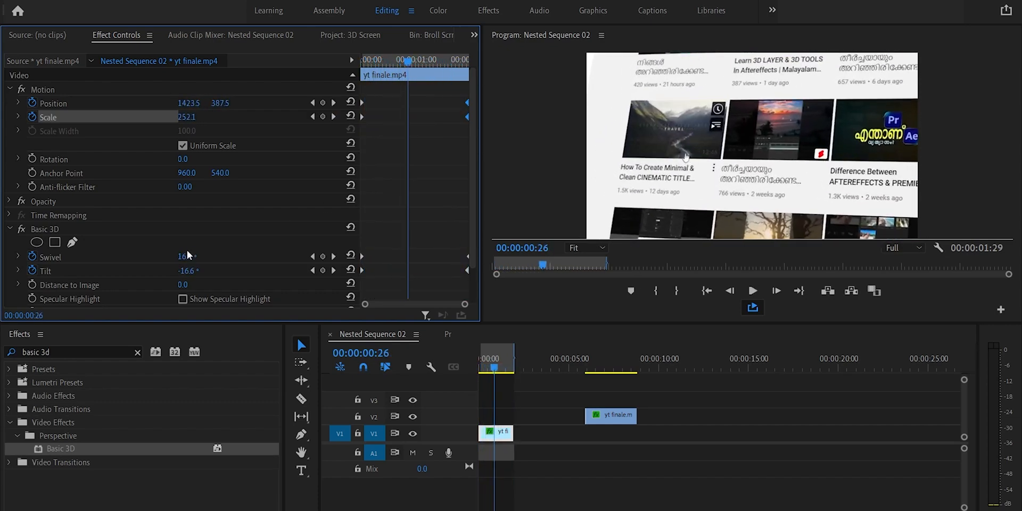
Step: Search the effects for "gauss" and apply Gaussian Blur to the clip on V1
left_click(137, 357)
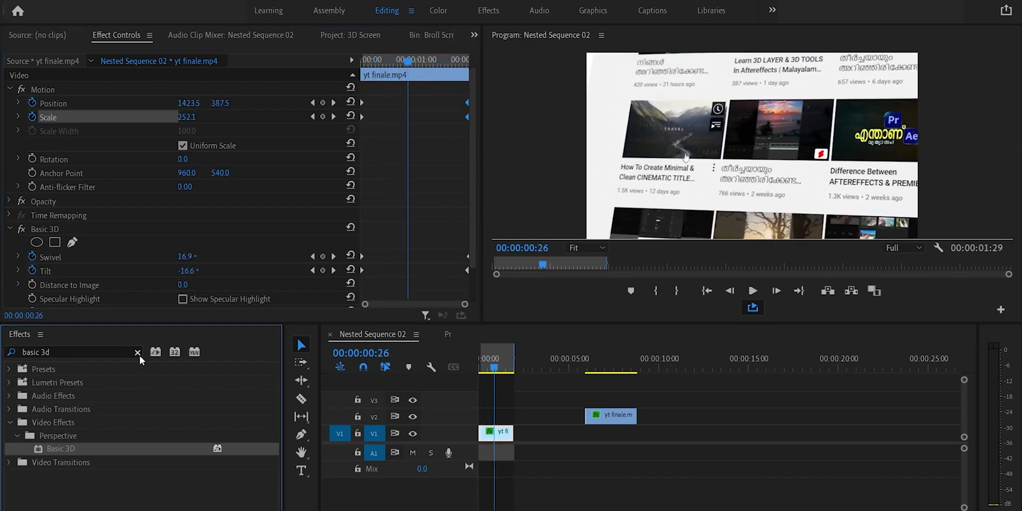
left_click(138, 354)
type("gauss")
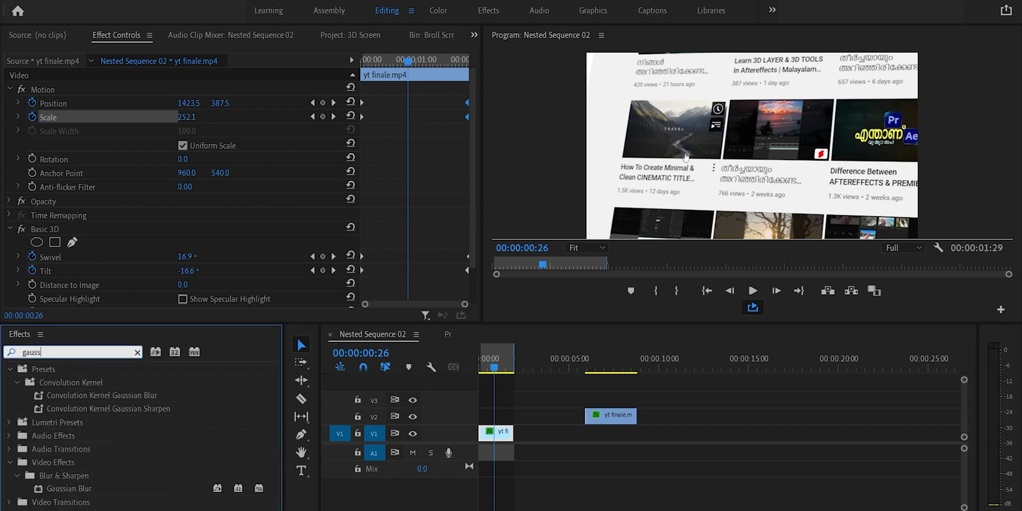
left_click_drag(75, 495, 492, 432)
left_click(10, 89)
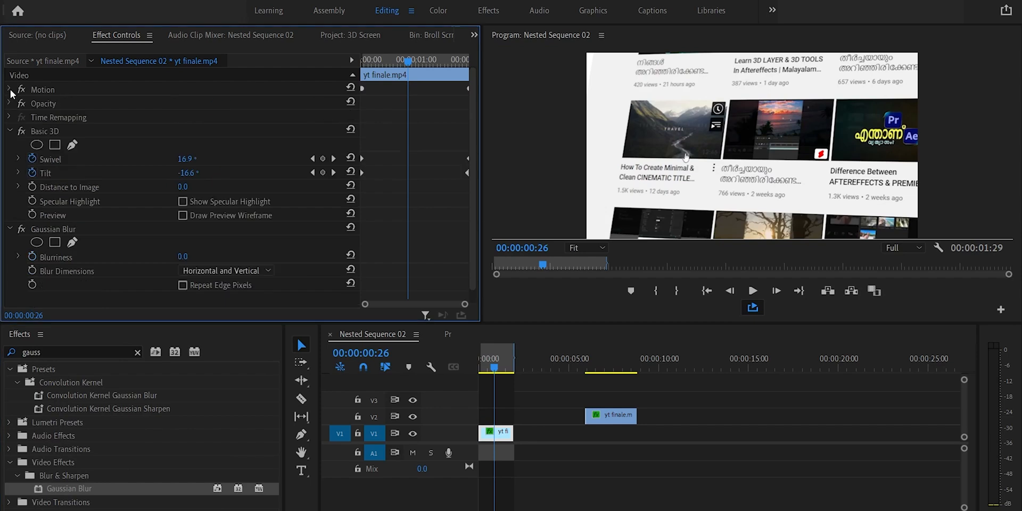
left_click(10, 131)
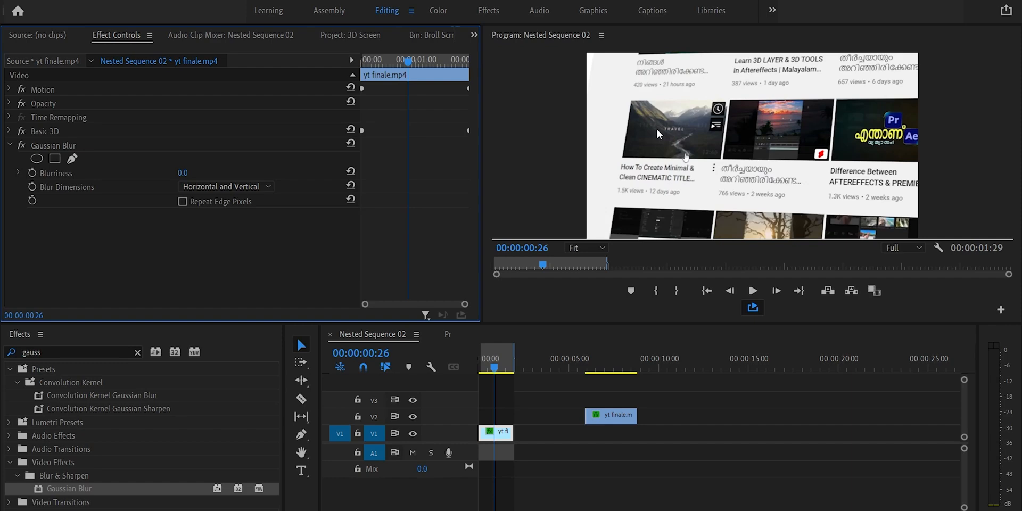
Step: Draw an elliptical Gaussian Blur mask around the TRAVEL thumbnail at 00:00:01:07, with a feather of about 130
mouse_move(414, 57)
left_mouse_down()
mouse_move(361, 60)
mouse_move(429, 61)
left_mouse_up()
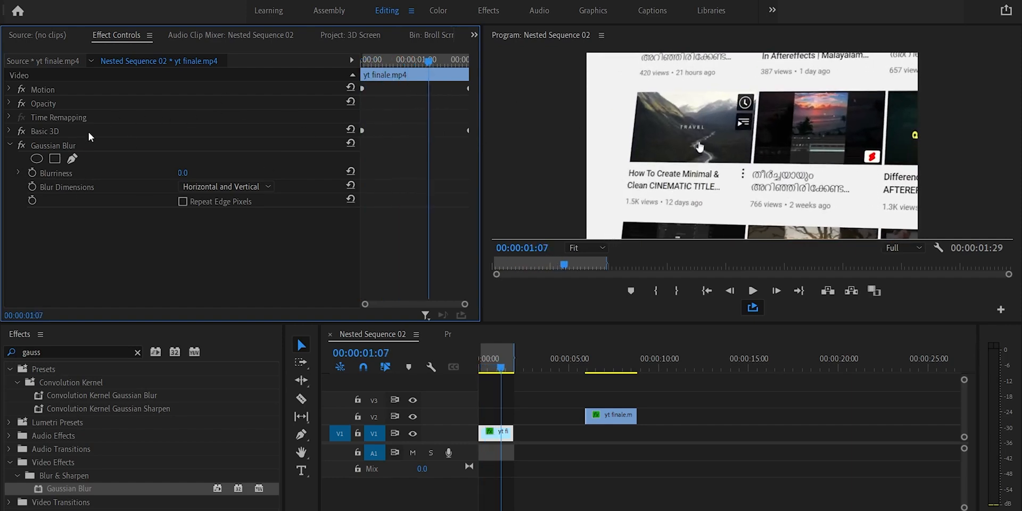
left_click(38, 159)
left_click_drag(862, 103, 700, 77)
left_click_drag(720, 233, 720, 119)
left_click_drag(721, 67, 714, 174)
left_click_drag(712, 131, 685, 115)
left_click_drag(785, 66, 818, 38)
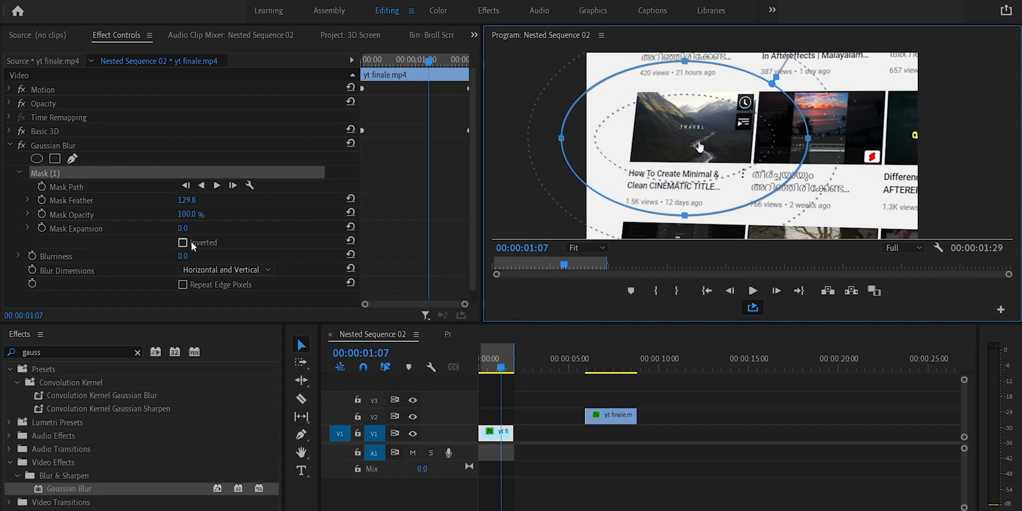
Step: Set the Gaussian Blur's blurriness to 6 and invert the mask so the blur falls outside the ellipse
left_click(183, 255)
mouse_move(187, 256)
left_mouse_down()
mouse_move(206, 256)
mouse_move(184, 255)
mouse_move(197, 258)
left_mouse_up()
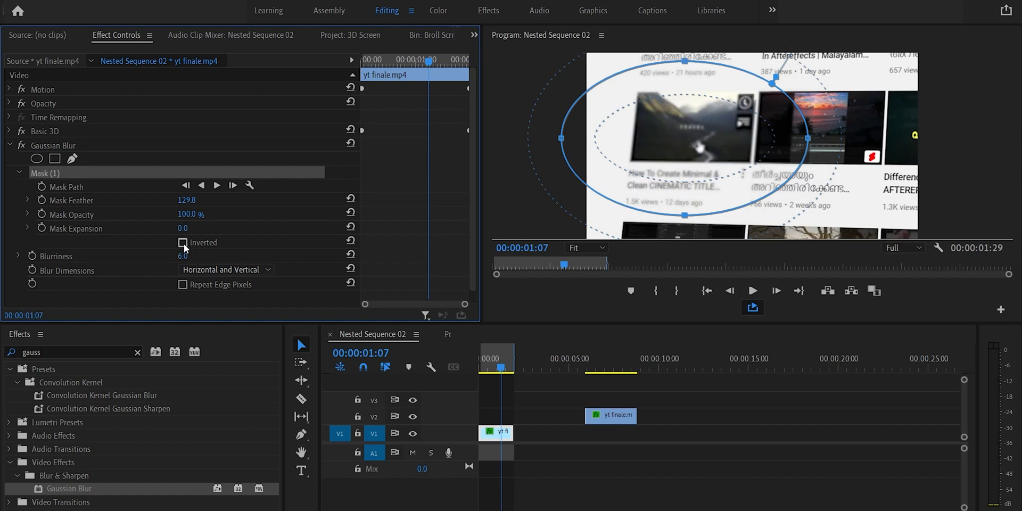
left_click(184, 244)
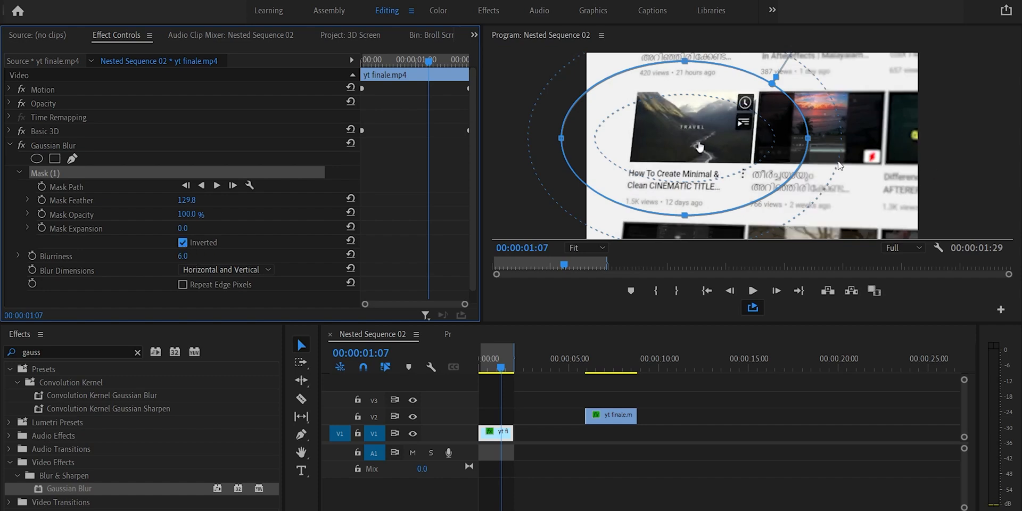
Step: Keyframe the Gaussian Blur mask path from the clip's start so the ellipse follows the TRAVEL thumbnail through the zoom, and play it
left_click_drag(500, 366, 447, 366)
left_click_drag(616, 142, 632, 145)
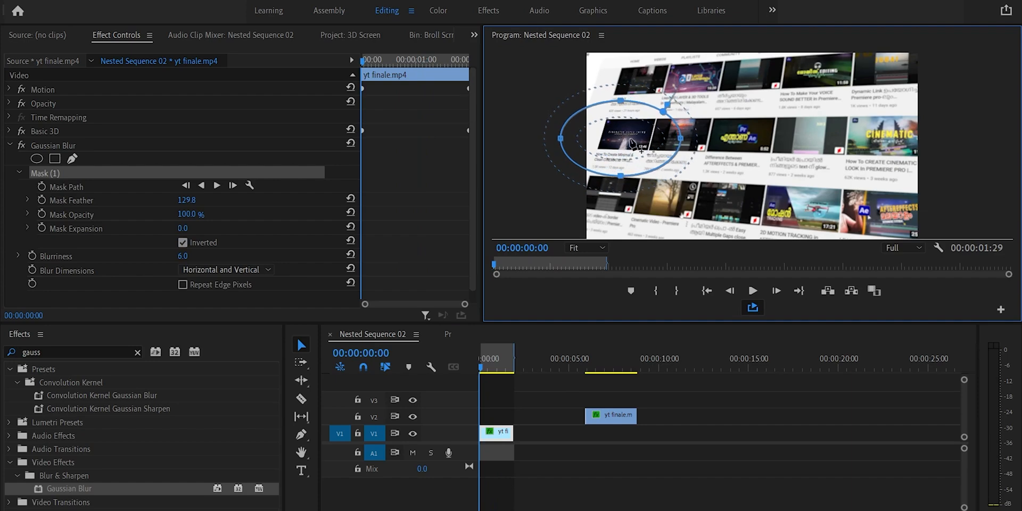
left_click(42, 186)
left_click_drag(488, 365, 496, 367)
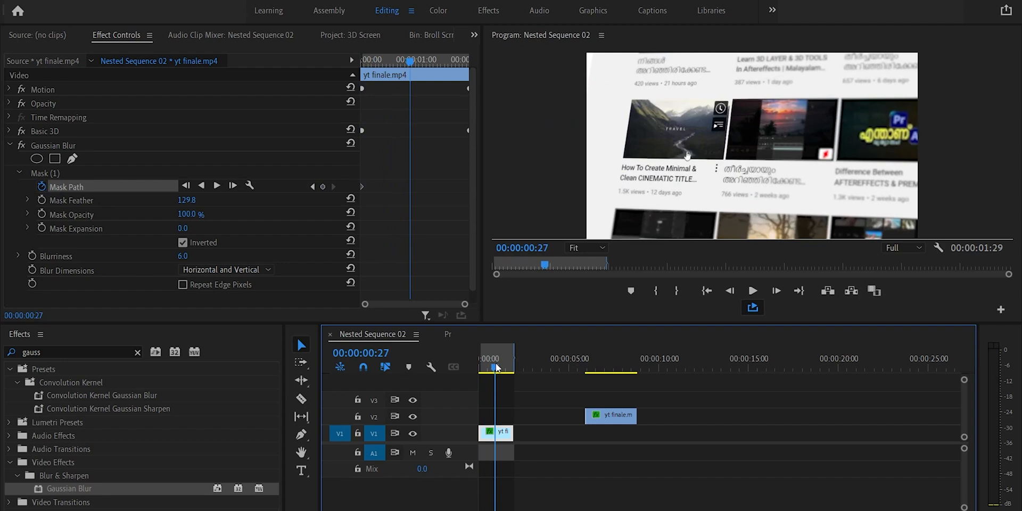
left_click(104, 169)
left_click_drag(498, 368, 506, 364)
left_click_drag(698, 147, 695, 153)
key("space")
key("space")
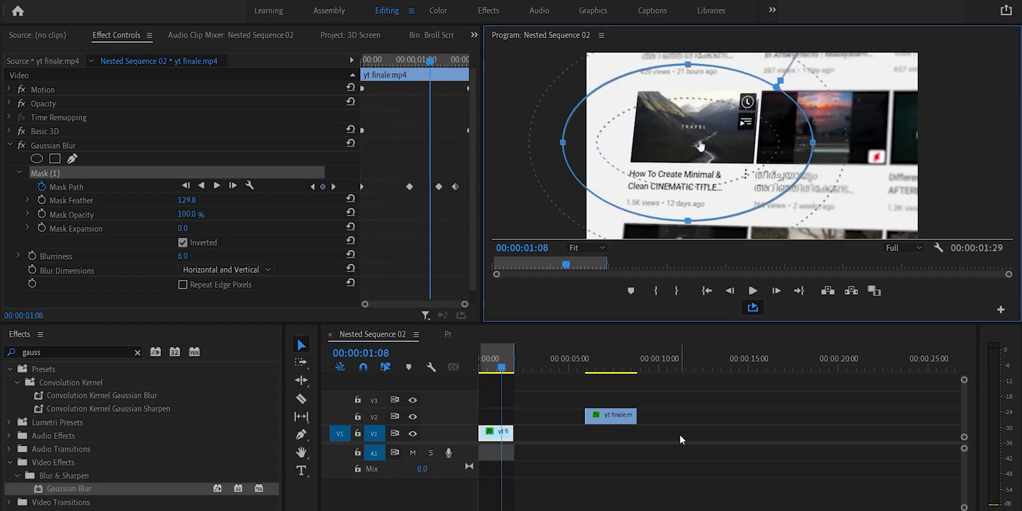
Step: Keyframe the Gaussian Blur's blurriness on the V1 clip from 10 at the start to 0 at 00:00:00:17
left_click(695, 433)
left_click(511, 432)
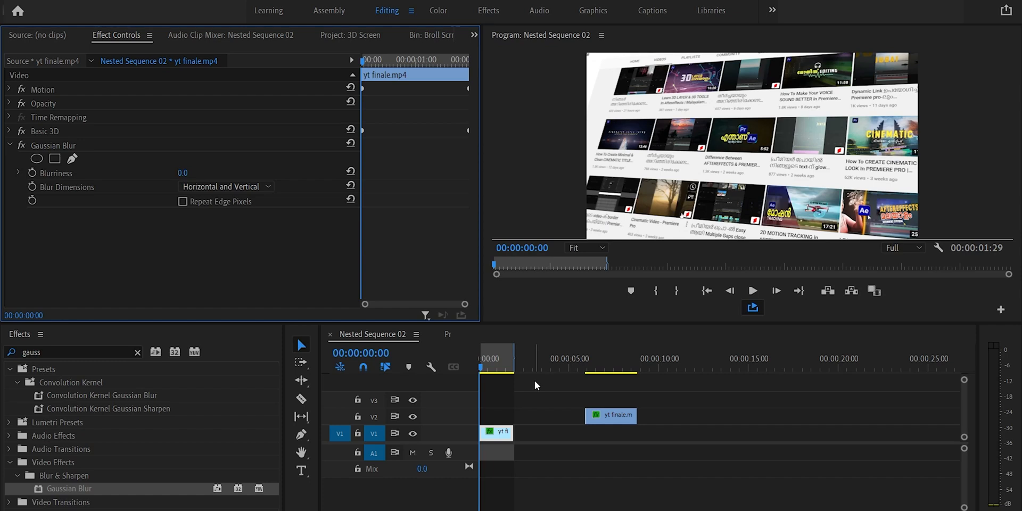
left_click(32, 173)
left_click(213, 170)
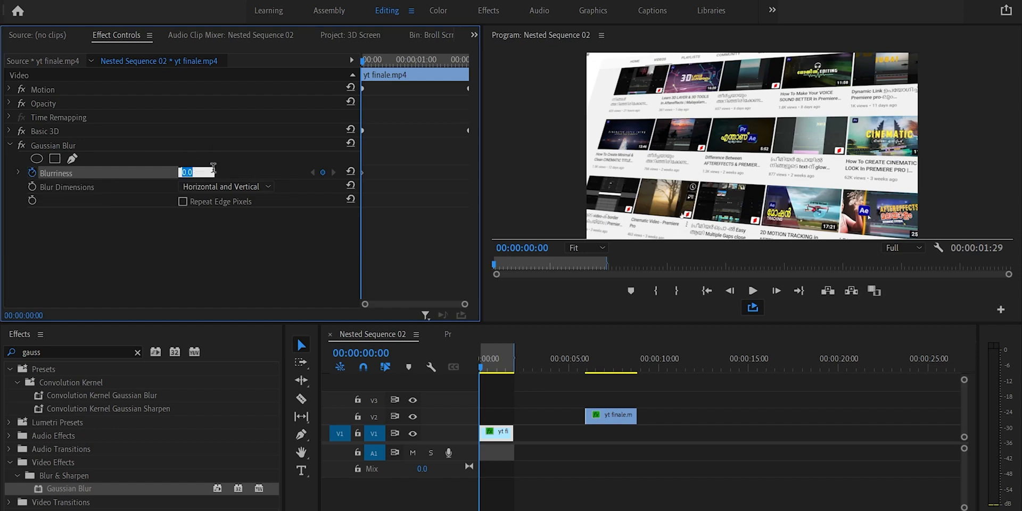
type("10")
key("Return")
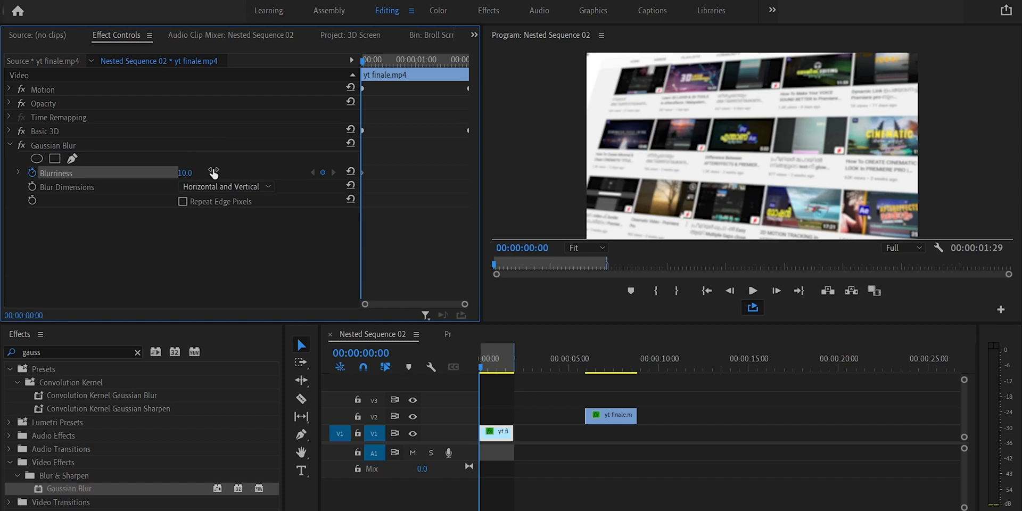
left_click_drag(368, 60, 391, 95)
left_click(351, 171)
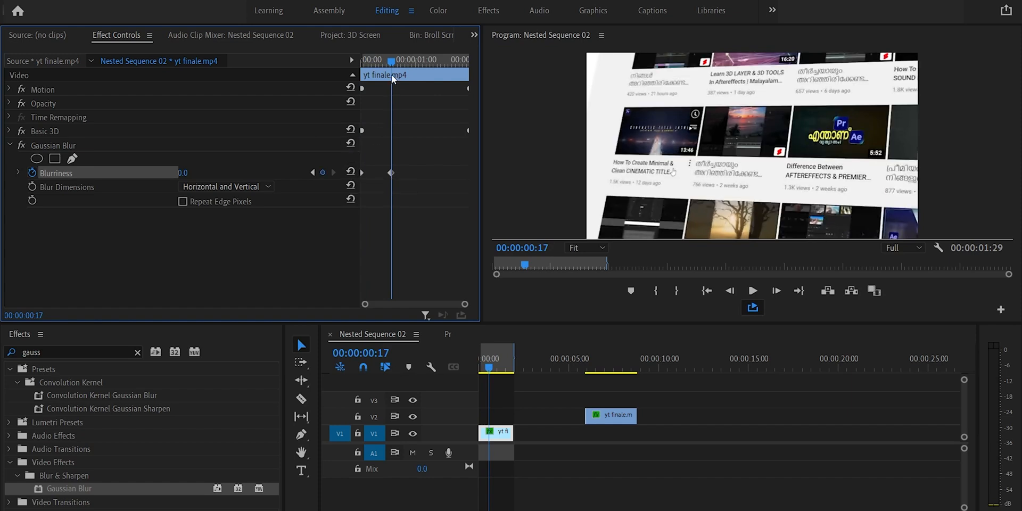
Step: Move the zero-blurriness keyframe further along the clip and play the focus-in from the start
left_click_drag(391, 173, 406, 174)
left_click_drag(391, 61, 313, 61)
key("space")
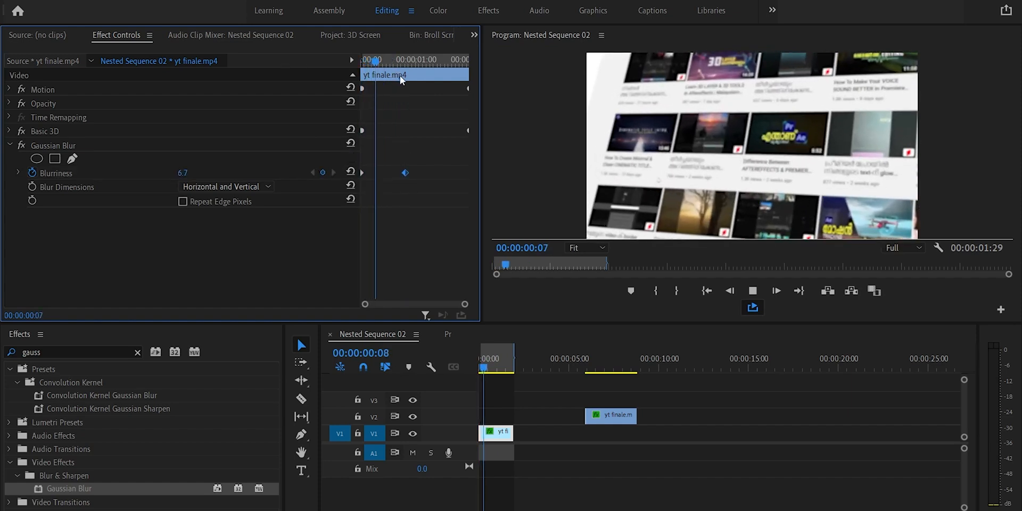
left_click(421, 63)
left_click_drag(420, 62, 323, 66)
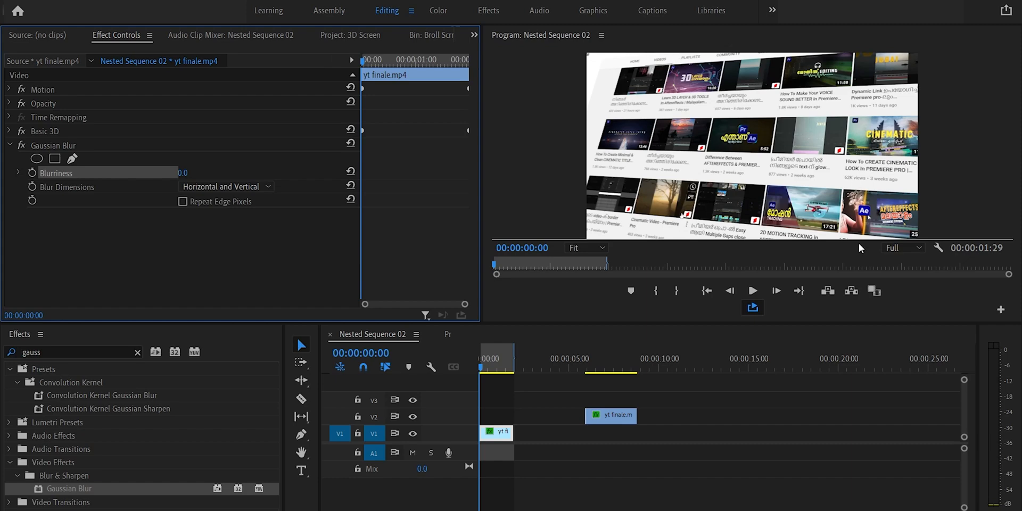
Step: Draw a rectangular Gaussian Blur mask at the clip's start and reshape it to cover the left half, extending beyond the frame's edges
key("space")
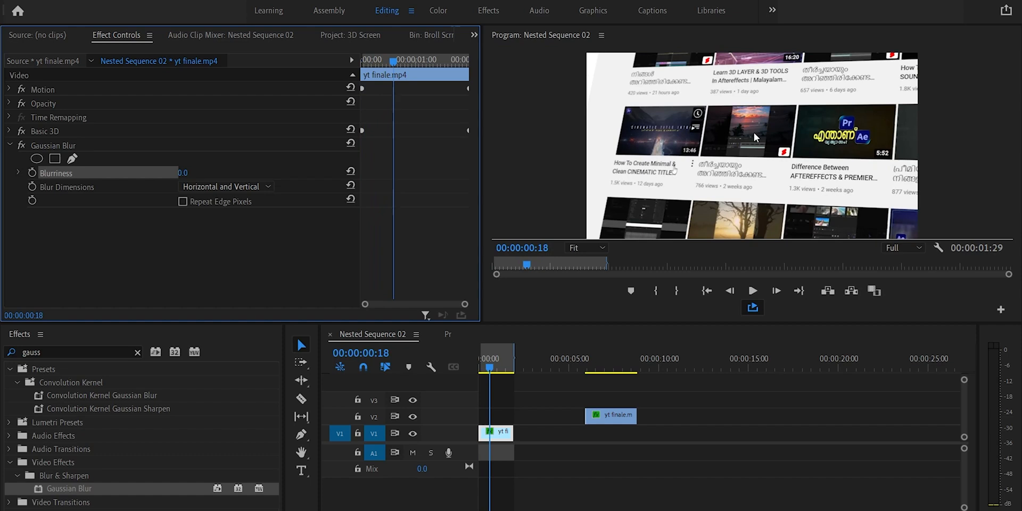
left_click_drag(490, 369, 455, 366)
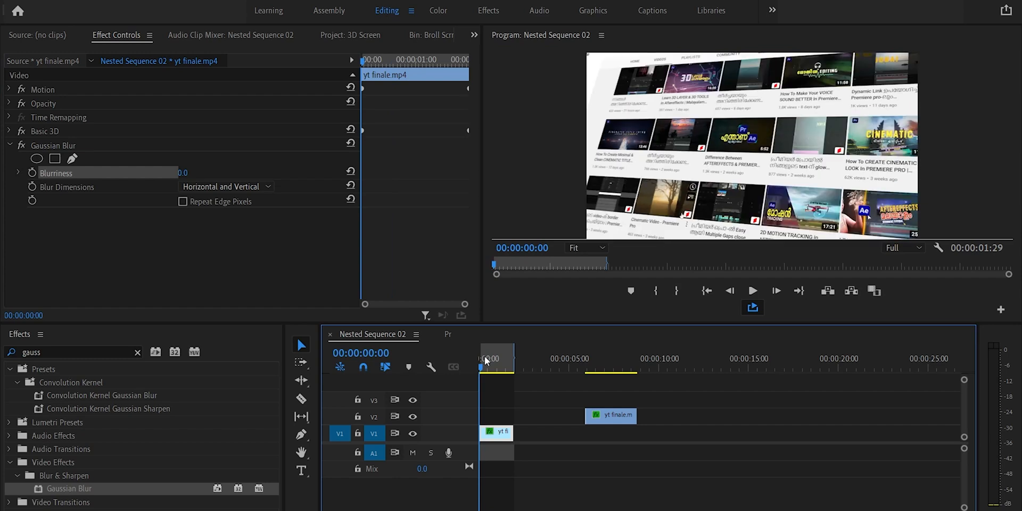
left_click(588, 248)
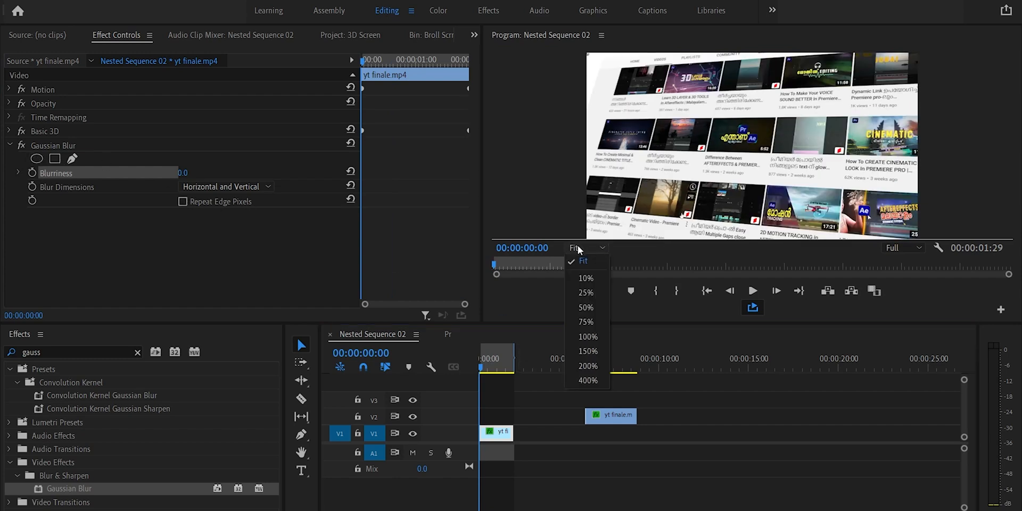
left_click(590, 293)
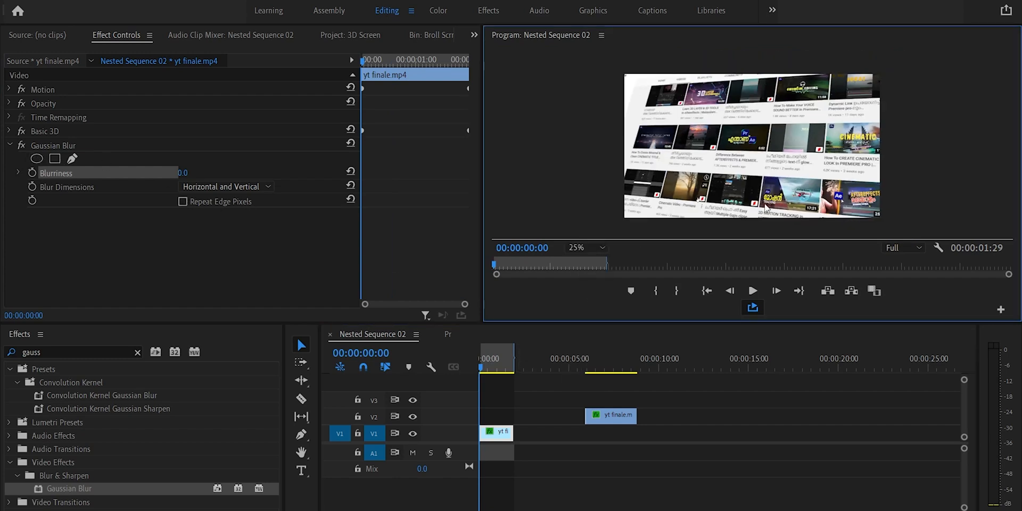
left_click(54, 159)
left_click_drag(726, 138, 680, 77)
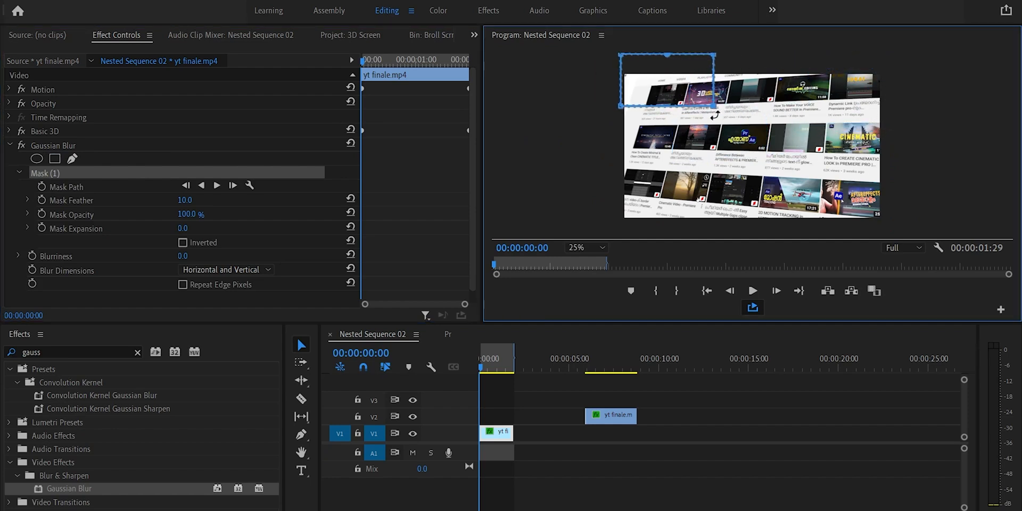
left_click_drag(714, 109, 749, 232)
left_click_drag(620, 106, 578, 239)
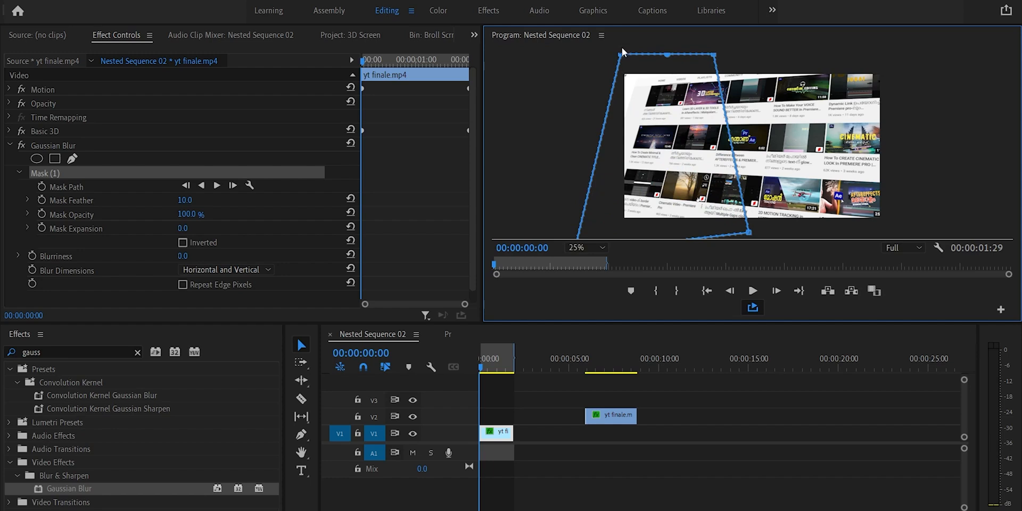
left_click_drag(620, 54, 584, 54)
left_click_drag(714, 54, 776, 62)
left_click_drag(711, 117, 684, 117)
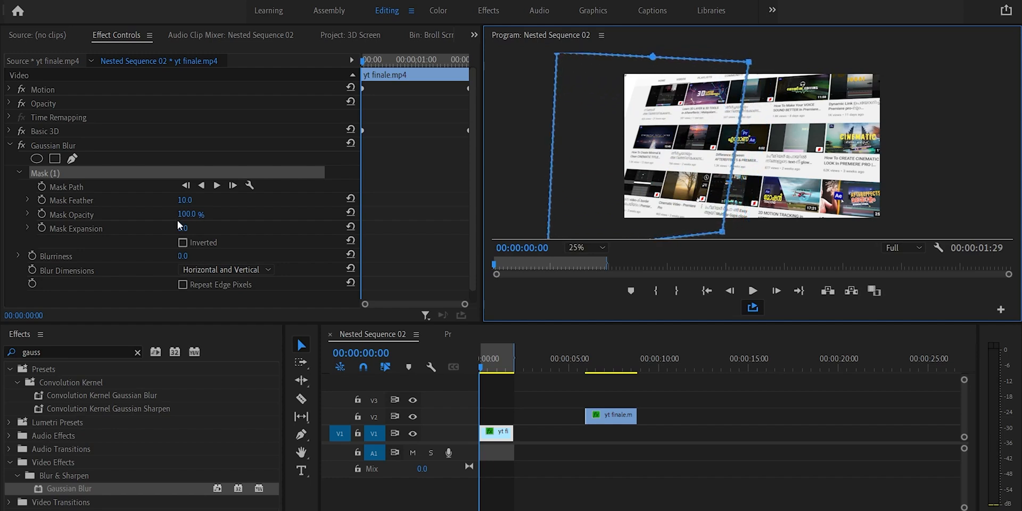
Step: Set the rectangular mask's feather to about 264 and the Gaussian Blur's blurriness to 8
left_click_drag(185, 201, 197, 200)
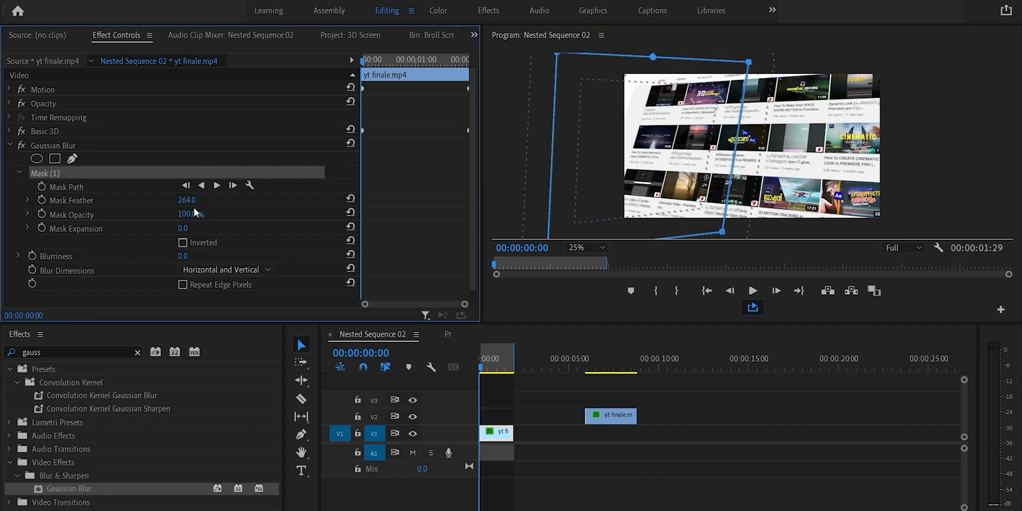
left_click(184, 257)
type("8")
key("Return")
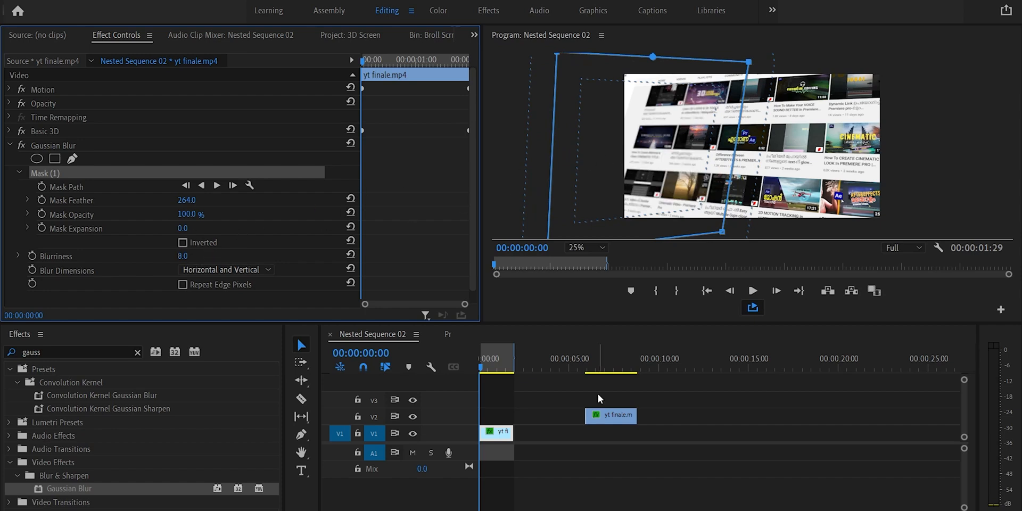
Step: Keyframe the mask path from the clip's start, moving the mask to the right side at 00:00:00:14 and adjusting it again further on
left_click(42, 186)
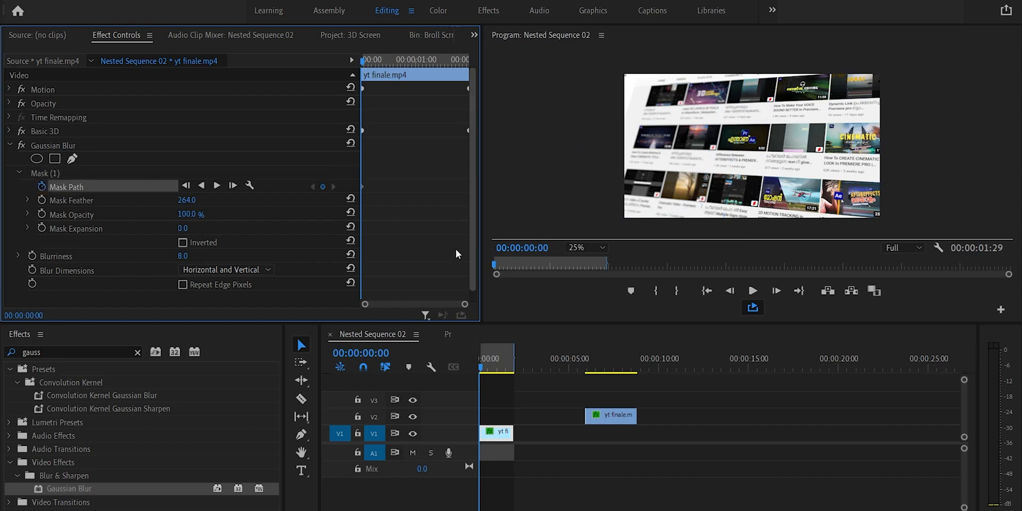
left_click(73, 173)
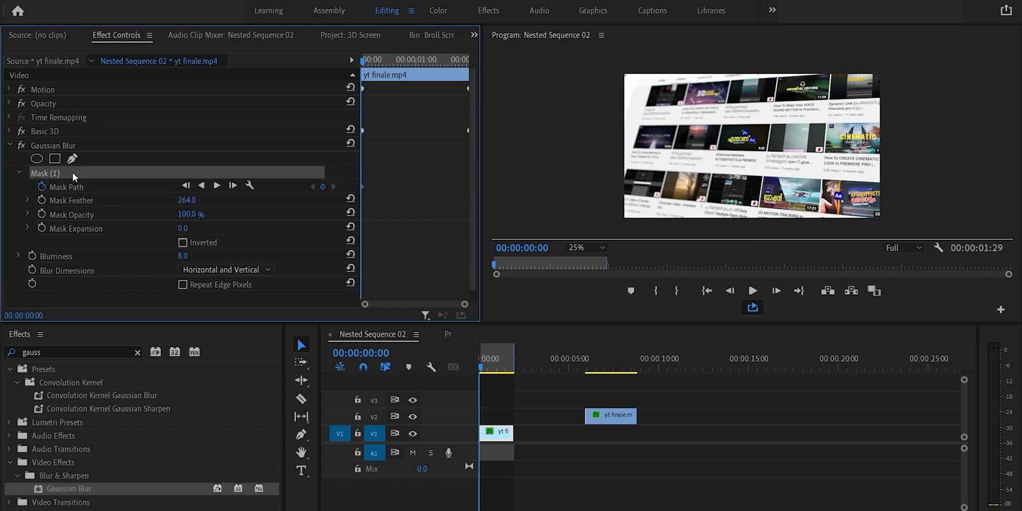
left_click(490, 369)
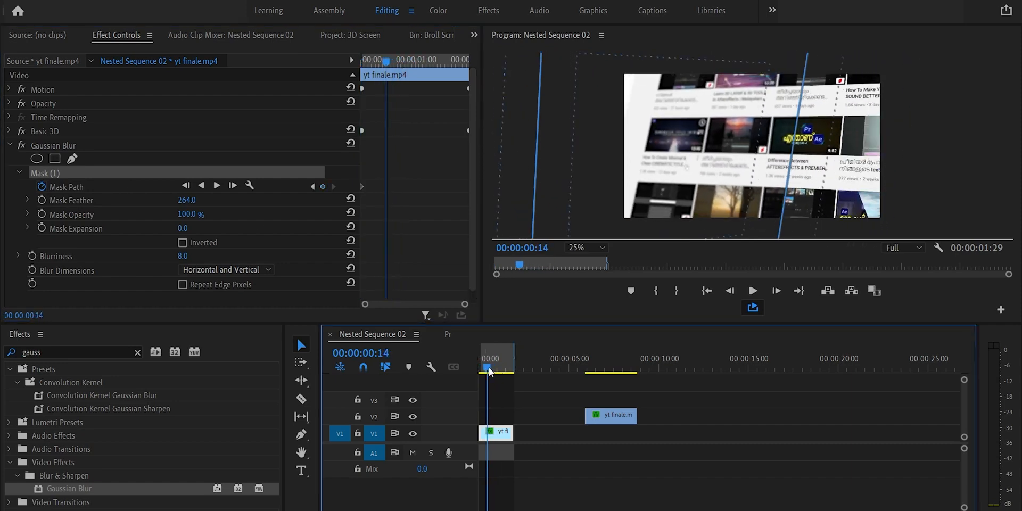
left_click_drag(687, 150, 929, 151)
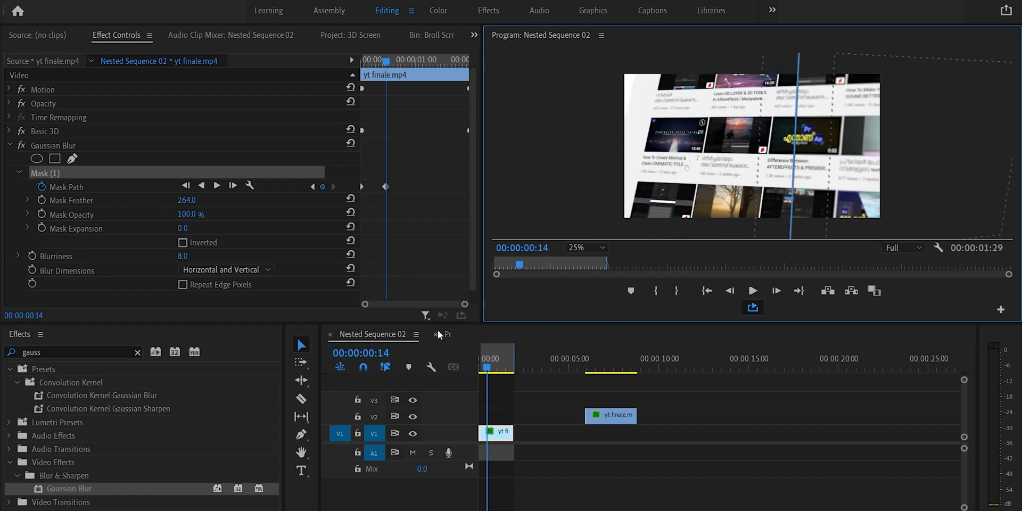
left_click_drag(490, 369, 500, 367)
left_click_drag(903, 159, 918, 158)
left_click_drag(500, 367, 507, 368)
key("Home")
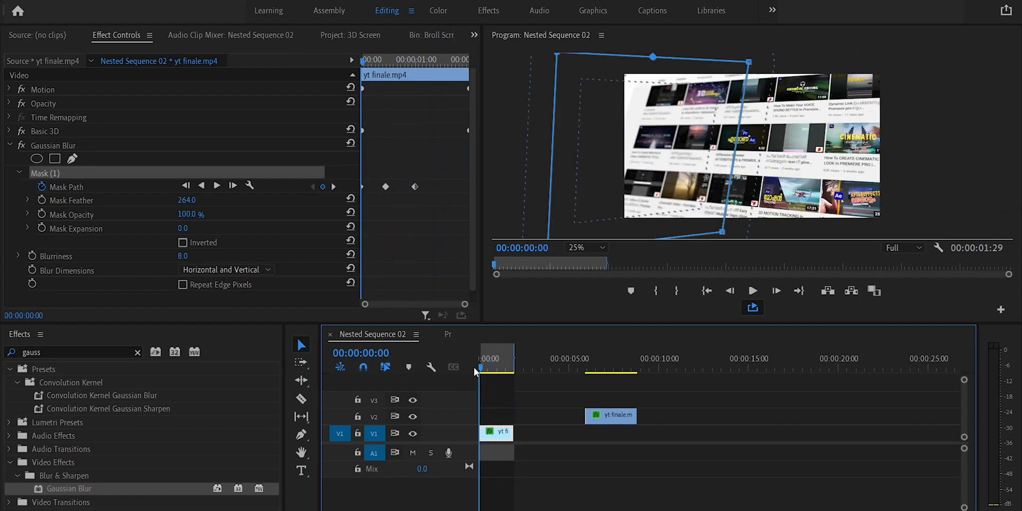
left_click(973, 175)
left_click(662, 466)
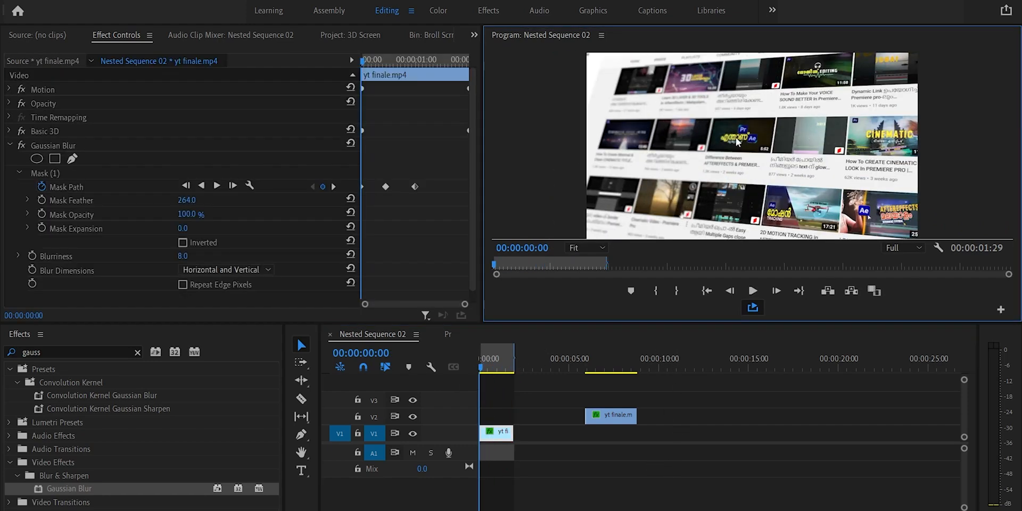
Step: Search the effects for "lens dis" and apply Lens Distortion to the clip on V1
left_click_drag(486, 368, 488, 367)
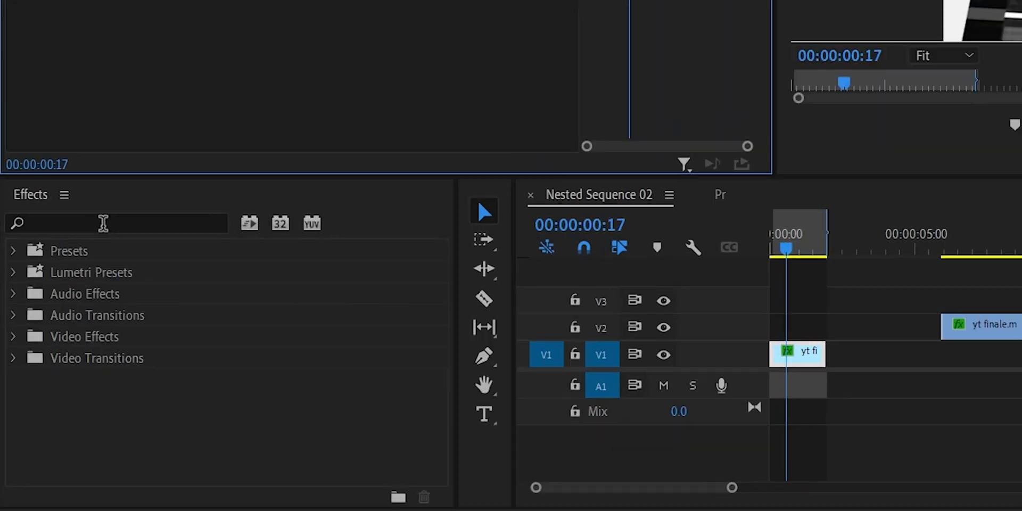
left_click(103, 223)
type("lens dis")
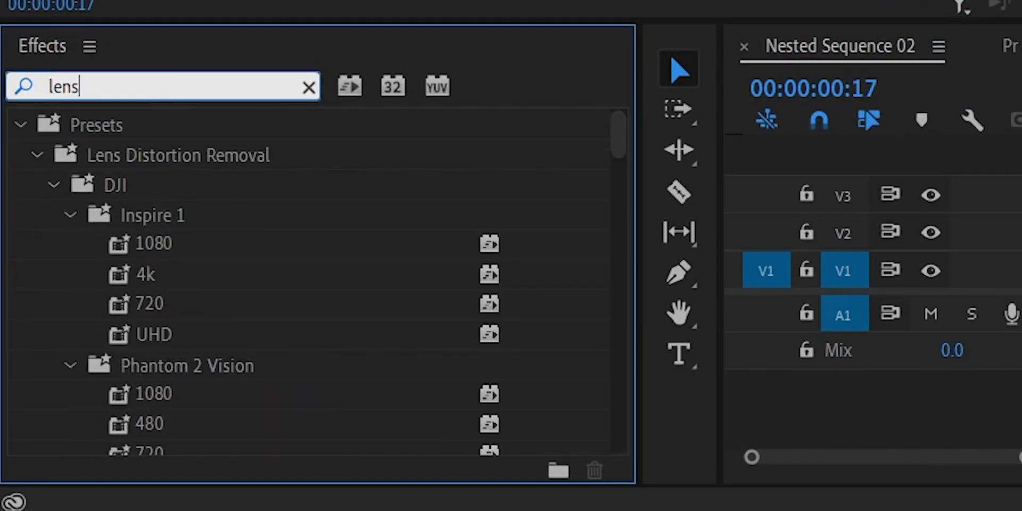
scroll(149, 220, "down", 15)
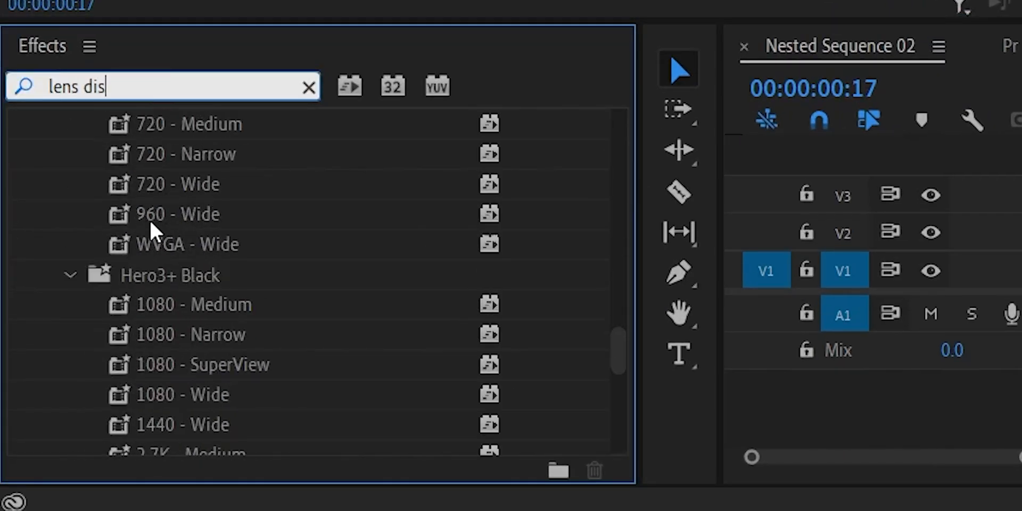
left_click_drag(177, 409, 507, 432)
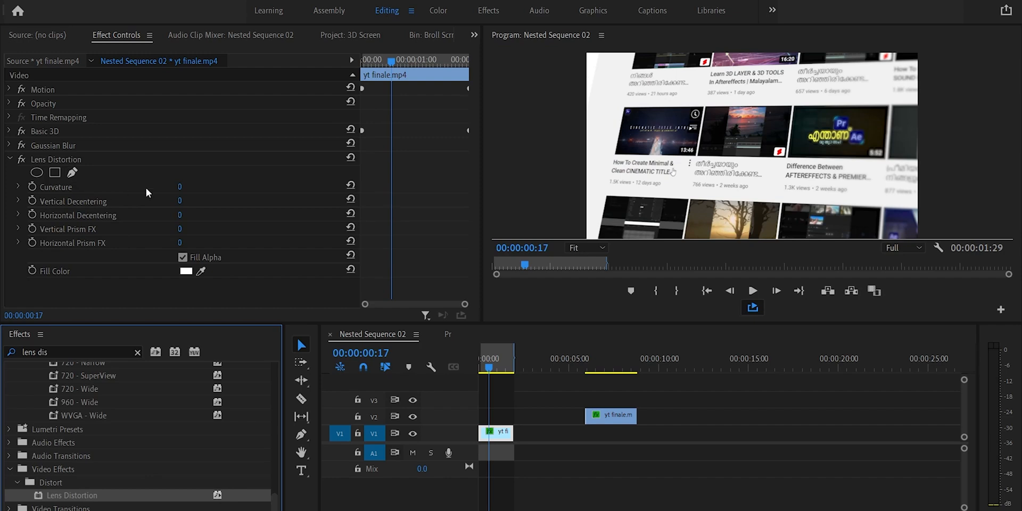
Step: Try the Lens Distortion curvature at 100 and at -100 to compare the extremes
left_click(182, 187)
type("100")
key("Return")
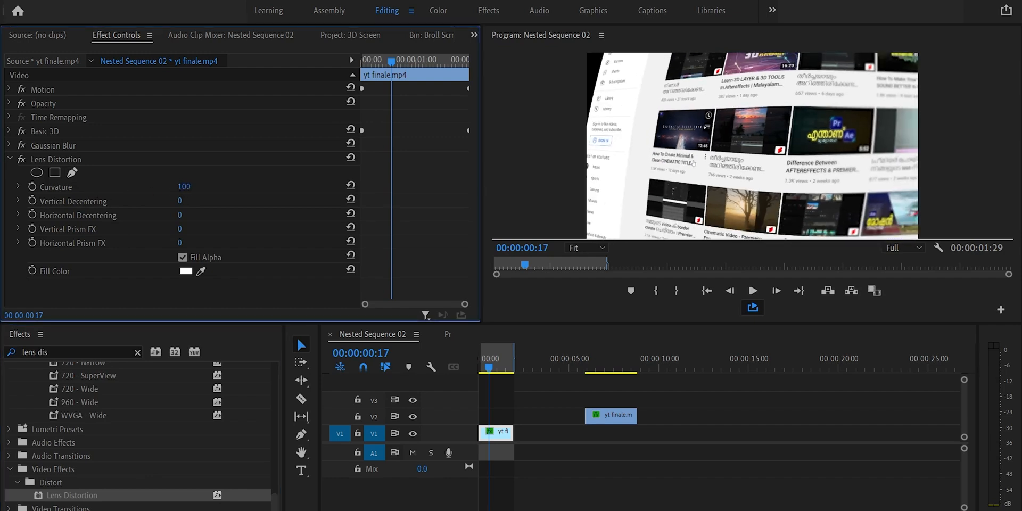
left_click_drag(184, 186, 77, 186)
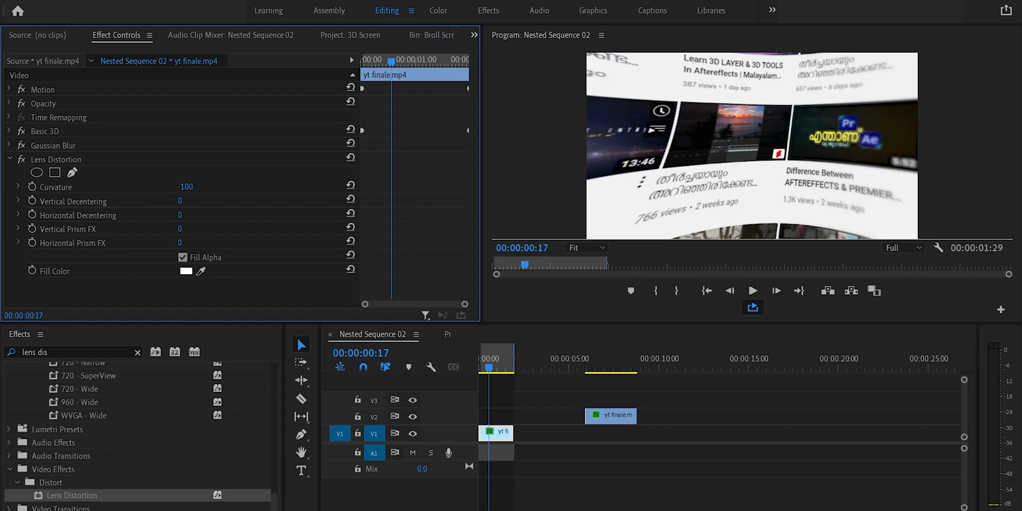
Step: Set the Lens Distortion curvature to 2 and toggle the effect to compare the frame with and without it
left_click(186, 187)
type("2")
key("Return")
left_click(22, 159)
left_click(21, 160)
left_click(21, 159)
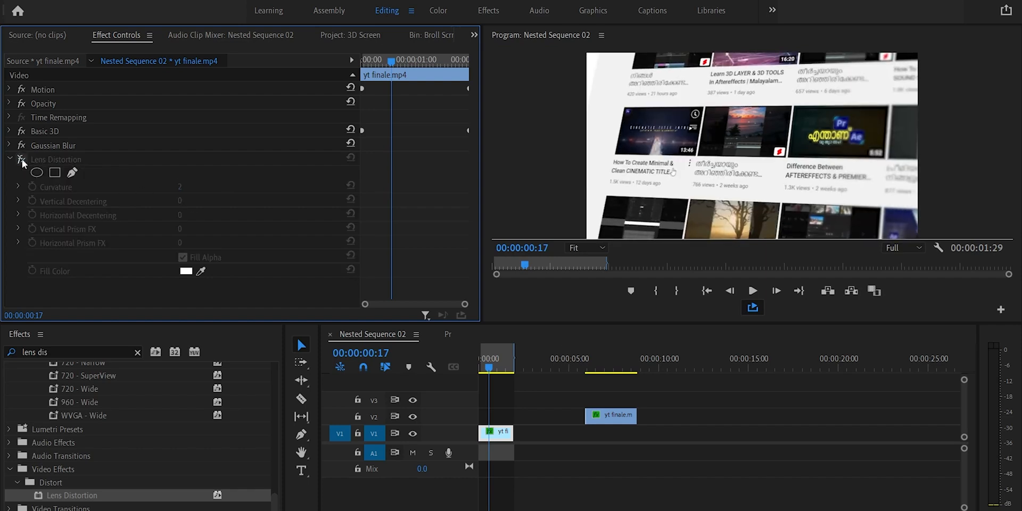
left_click(21, 159)
mouse_move(178, 195)
left_mouse_down()
mouse_move(186, 194)
mouse_move(179, 186)
left_mouse_up()
left_click(182, 186)
type("2")
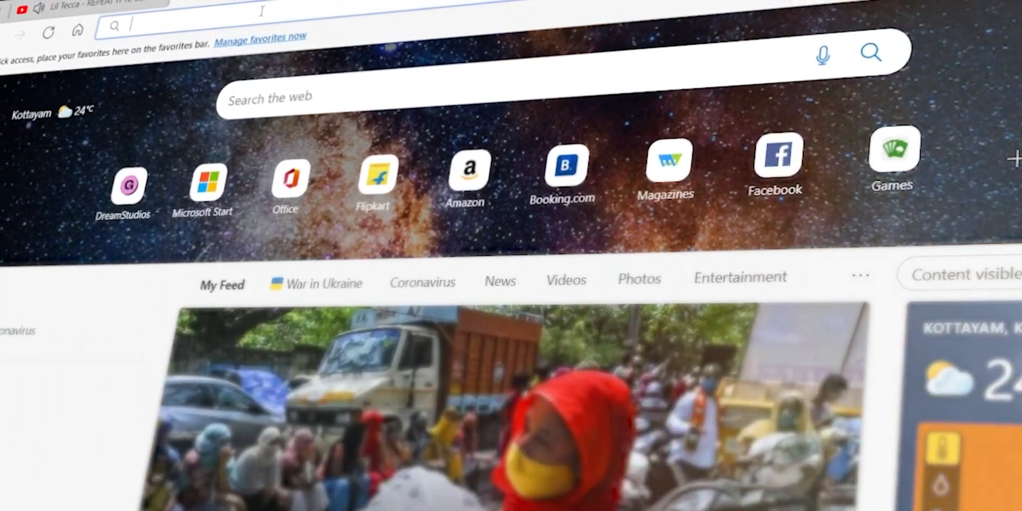
Step: Switch to the web browser, search for "led screen overlay textures" and browse the image results
type("led screen overlay textures")
key("Return")
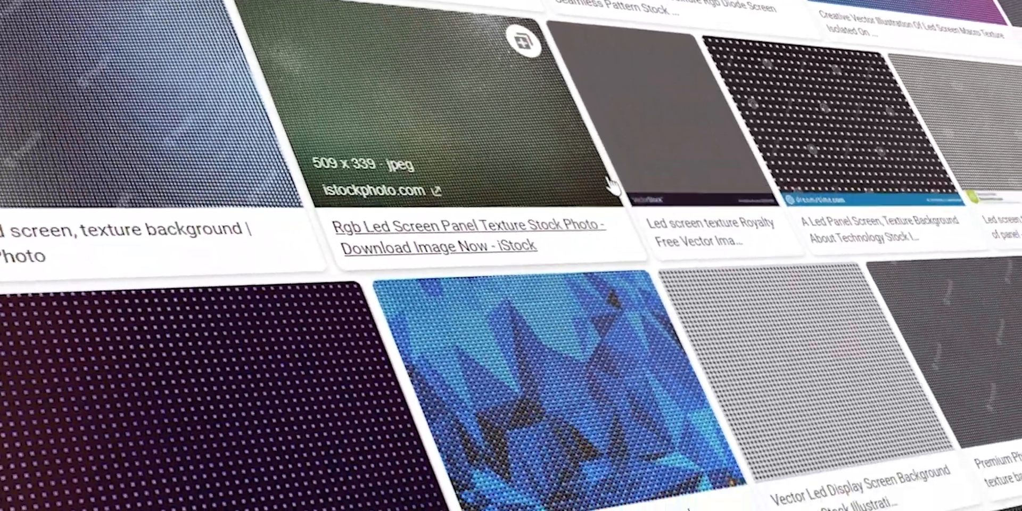
scroll(613, 184, "down", 5)
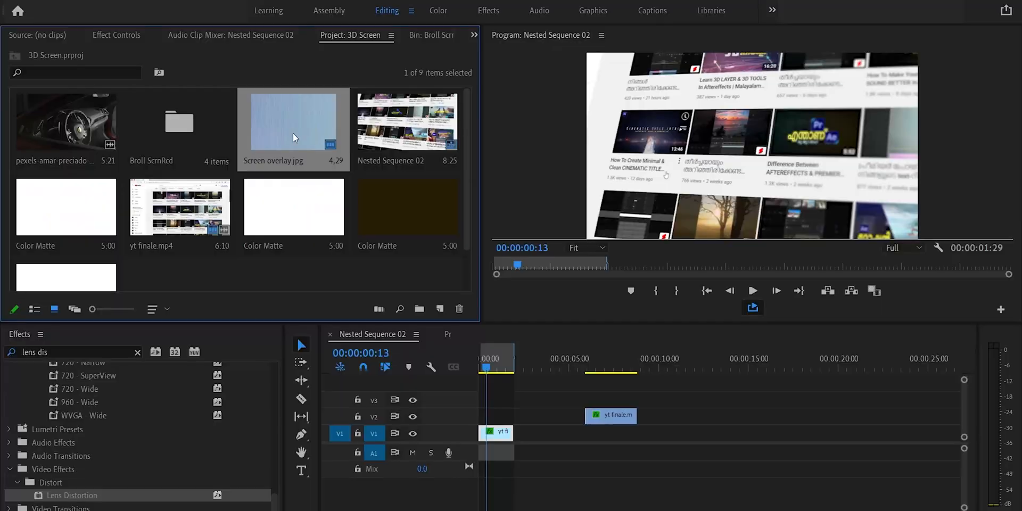
Step: Place Screen overlay.jpg on track V2 above the first clip, starting at the beginning of Nested Sequence 02
left_click_drag(486, 291, 485, 414)
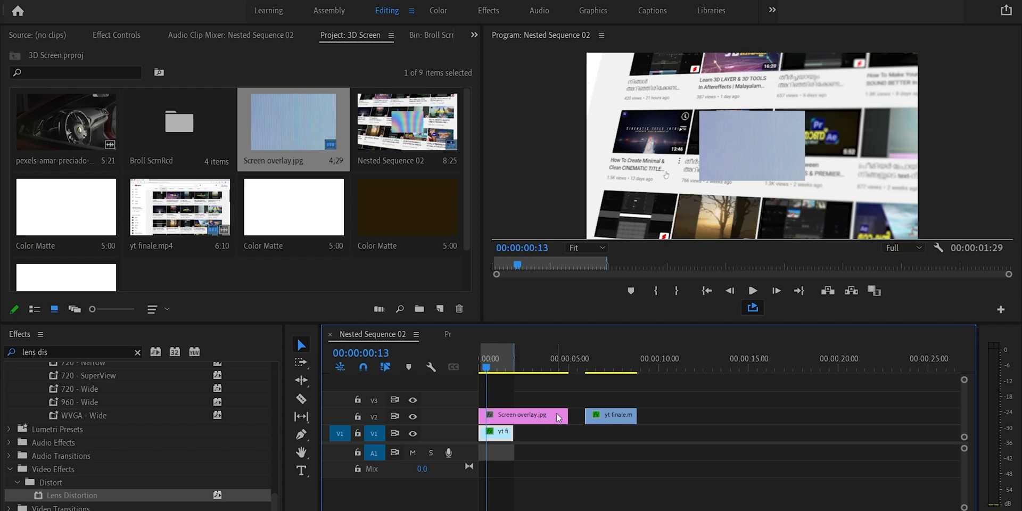
Step: Trim the Screen overlay.jpg clip to the end of the first clip and set its scale to 320 to fill the frame
left_click_drag(562, 413, 513, 414)
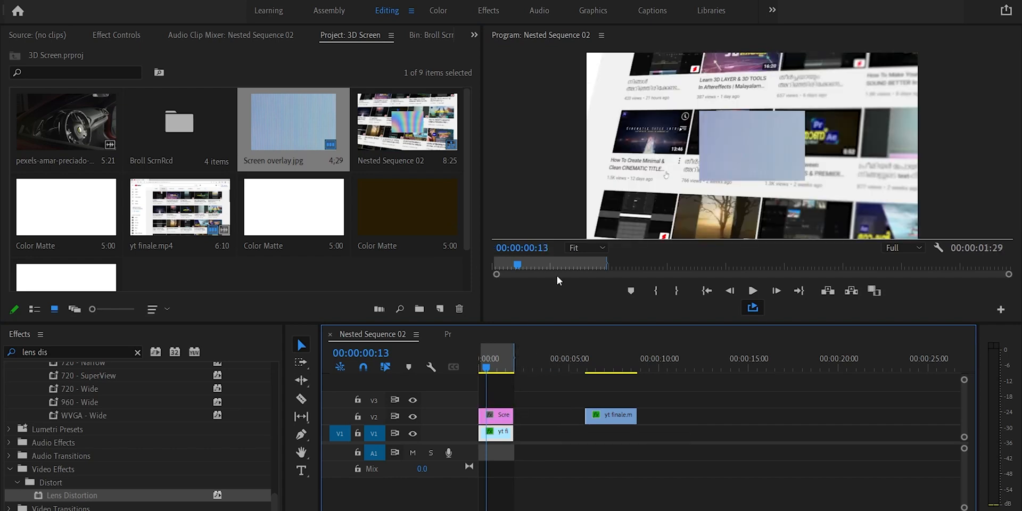
left_click(508, 418)
left_click(113, 35)
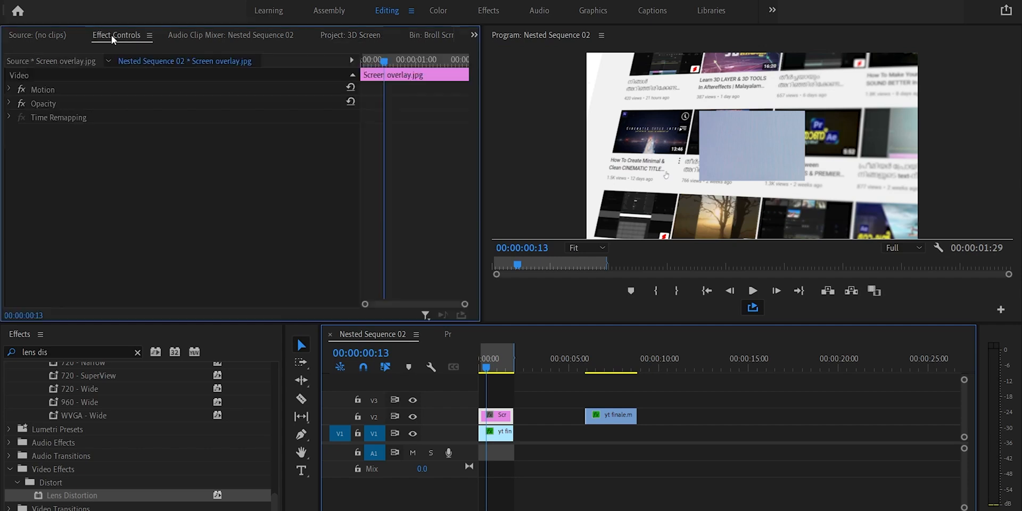
left_click(9, 89)
left_click_drag(192, 118, 310, 118)
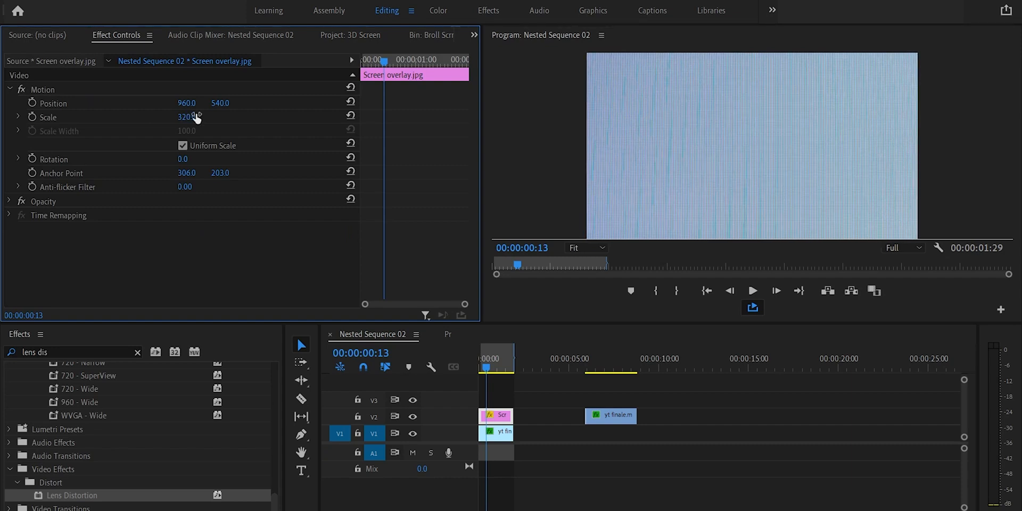
Step: Try the Soft Light and Vivid Light blend modes on the overlay clip, then set it to Hard Light
left_click(9, 203)
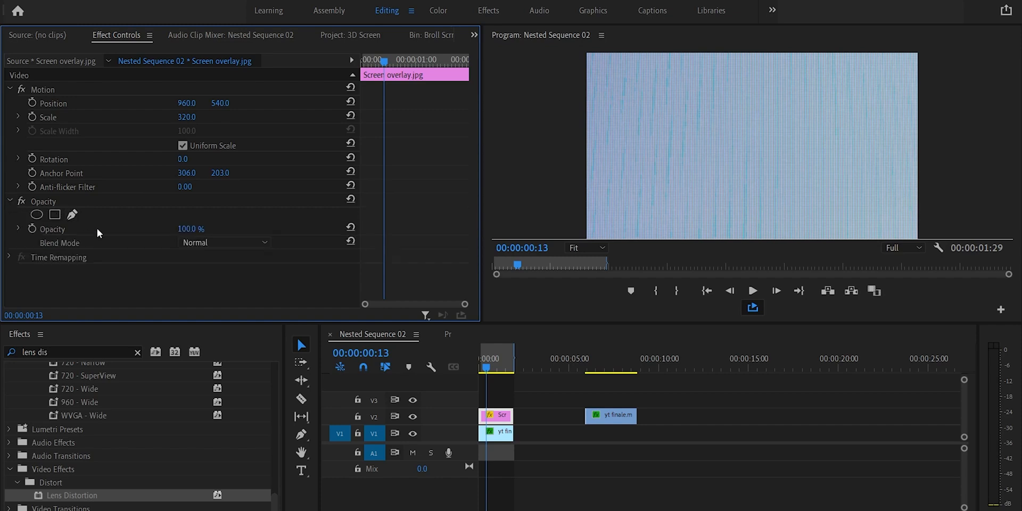
left_click(188, 241)
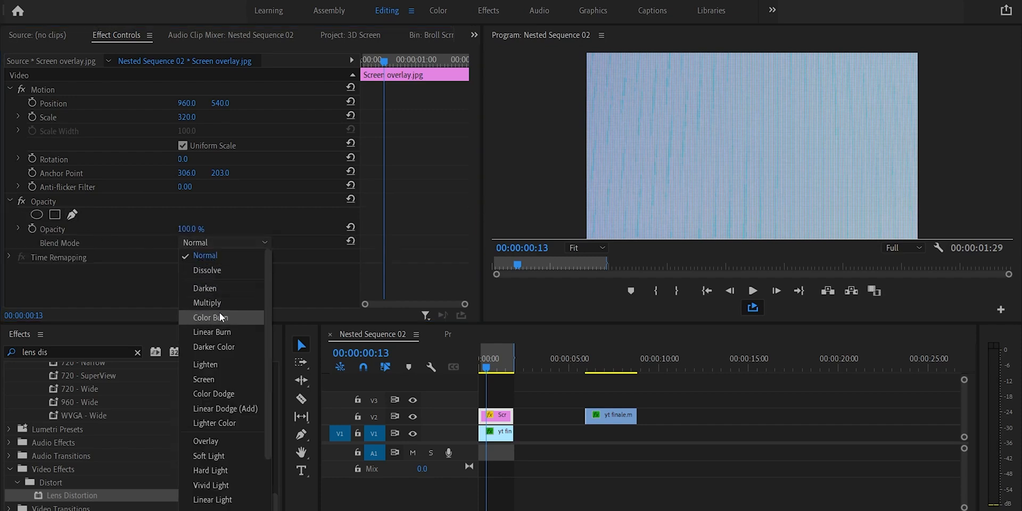
left_click(225, 456)
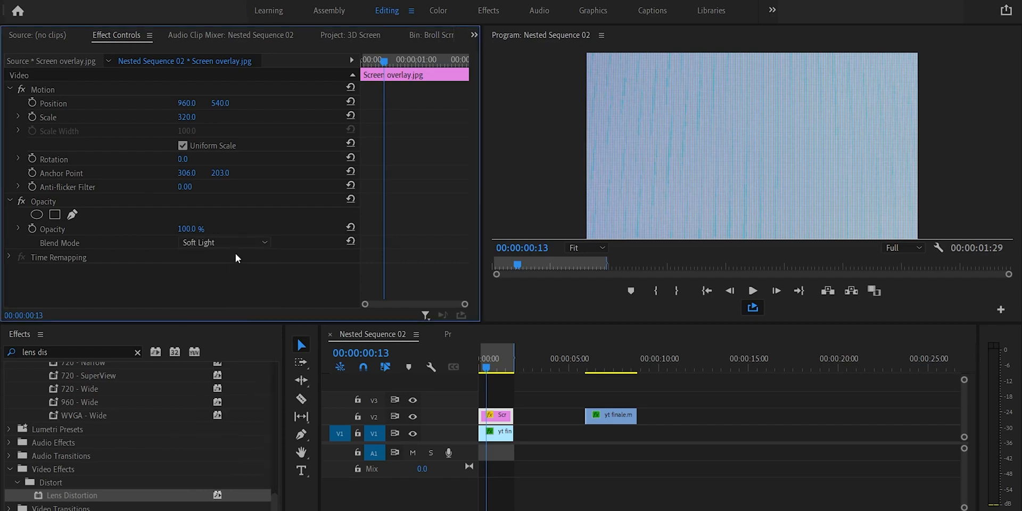
left_click(236, 242)
left_click(222, 373)
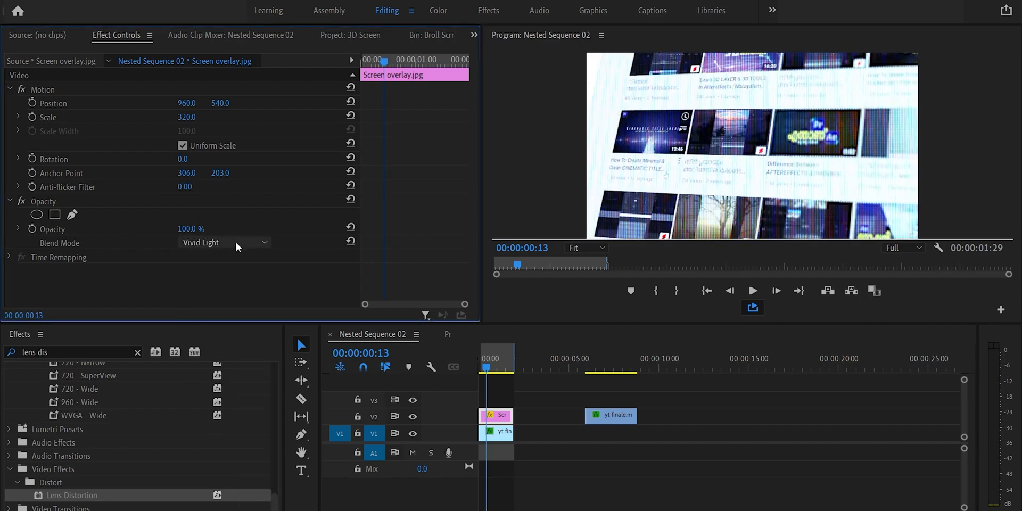
left_click(236, 241)
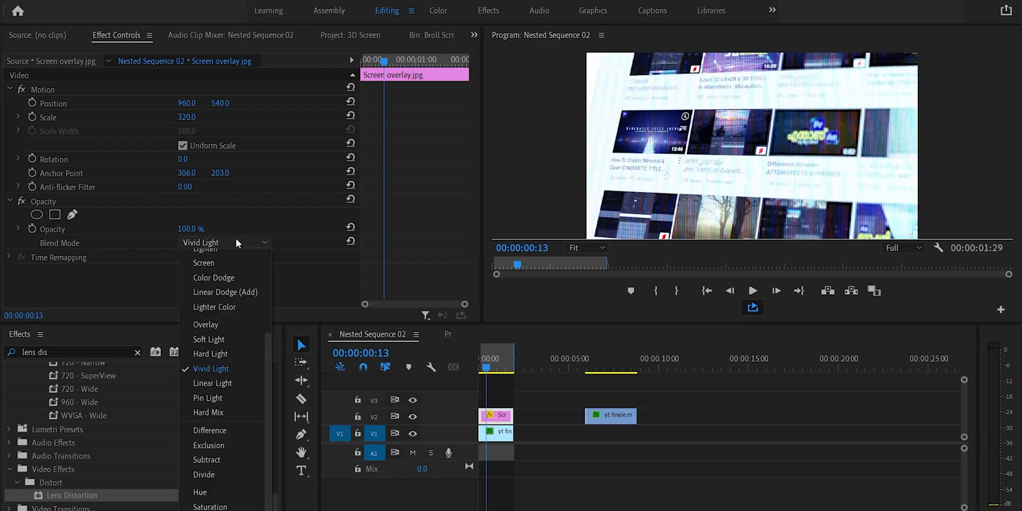
left_click(238, 354)
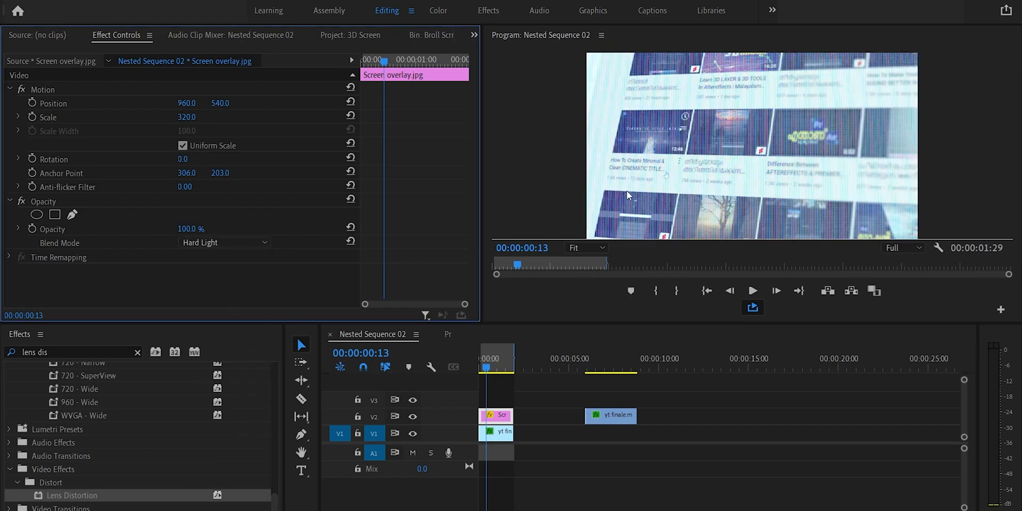
Step: Lower the overlay's opacity to 7% and check the texture by playing the sequence and enlarging the preview
left_click_drag(189, 229, 147, 229)
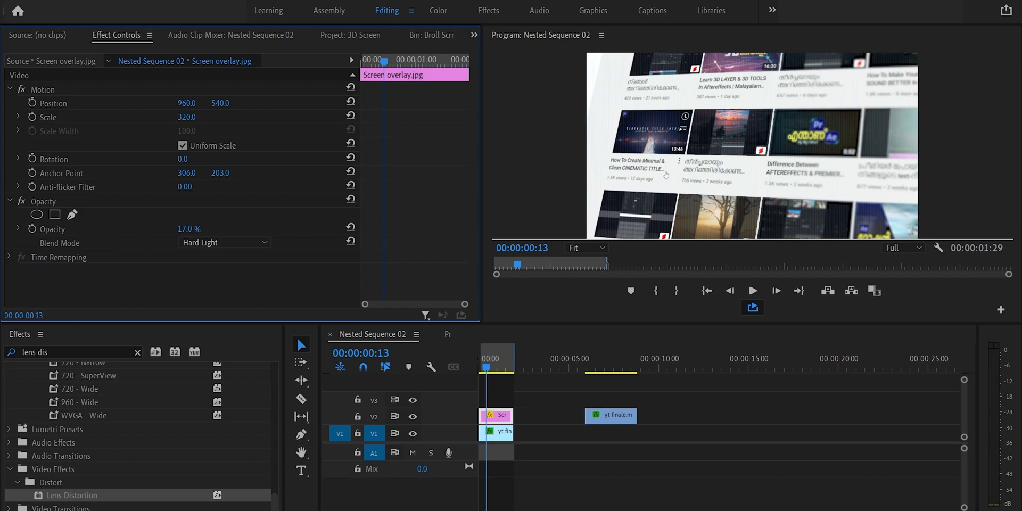
left_click_drag(148, 229, 142, 229)
key("space")
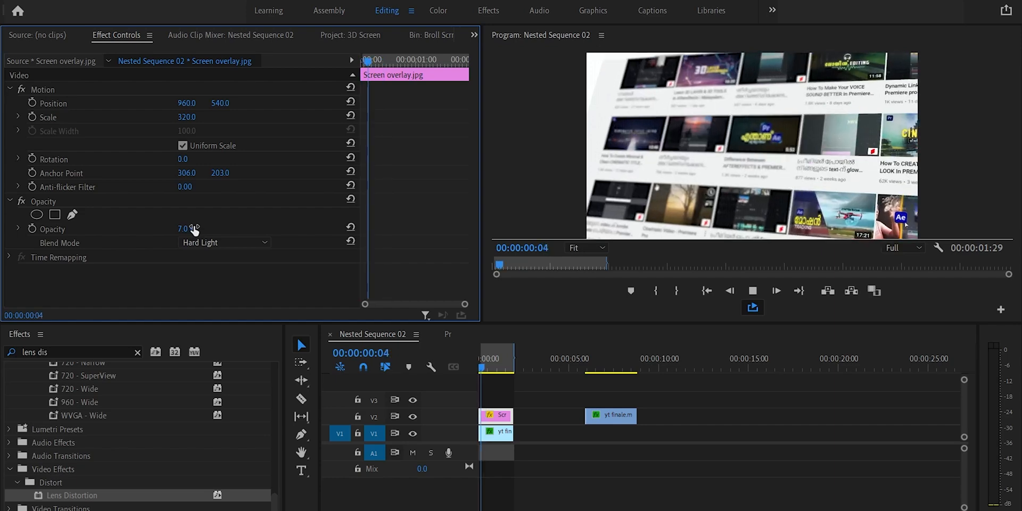
key("space")
left_click(794, 146)
key("grave")
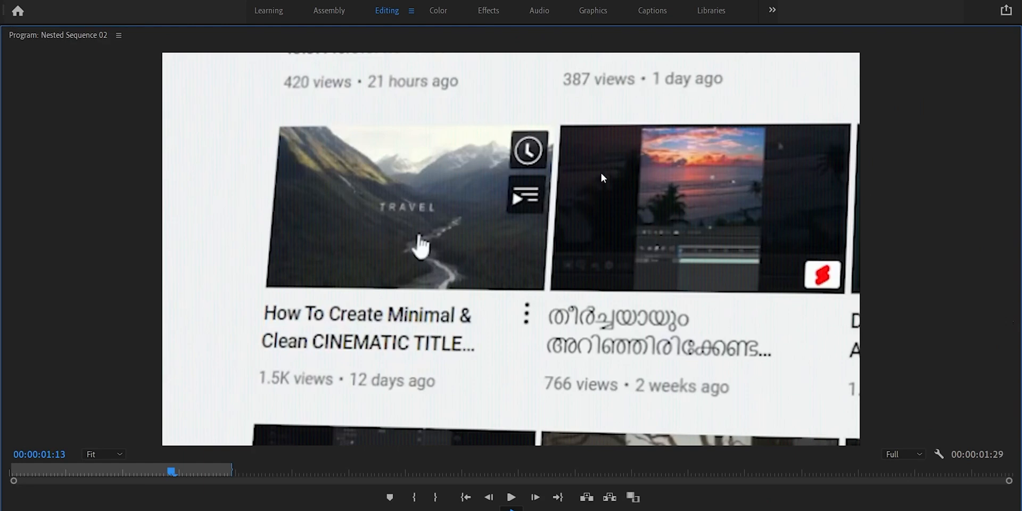
key("grave")
Step: Reduce the overlay's opacity slightly further and play the sequence in the enlarged preview
left_click(188, 228)
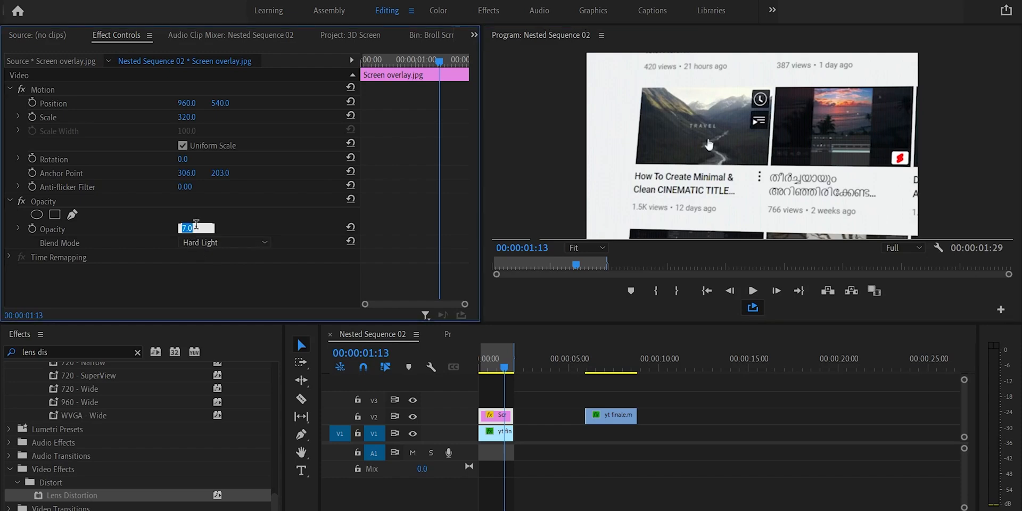
left_click(563, 126)
key("grave")
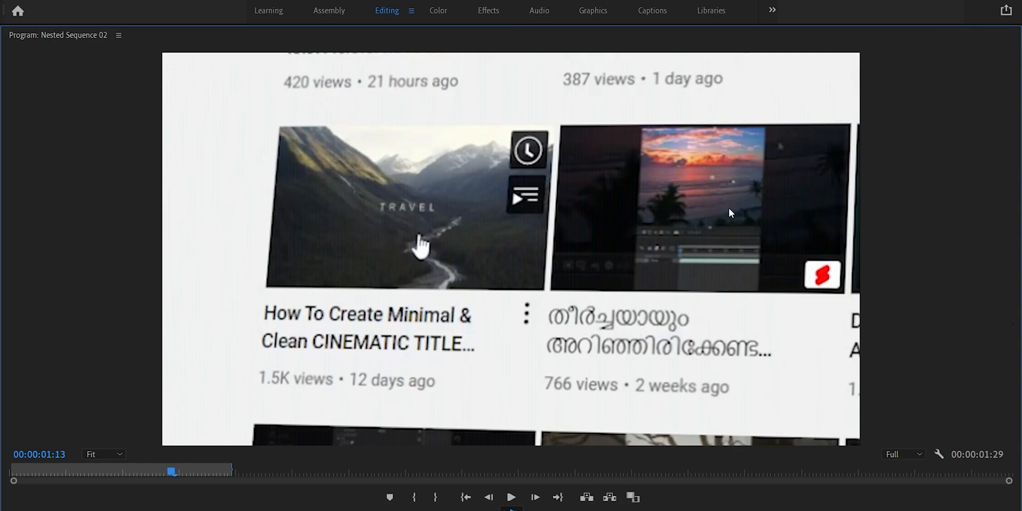
key("space")
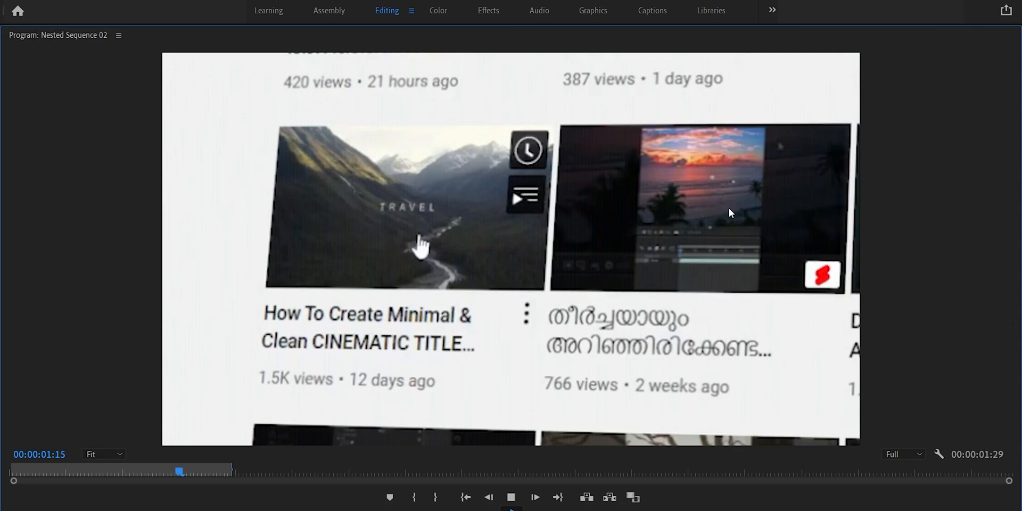